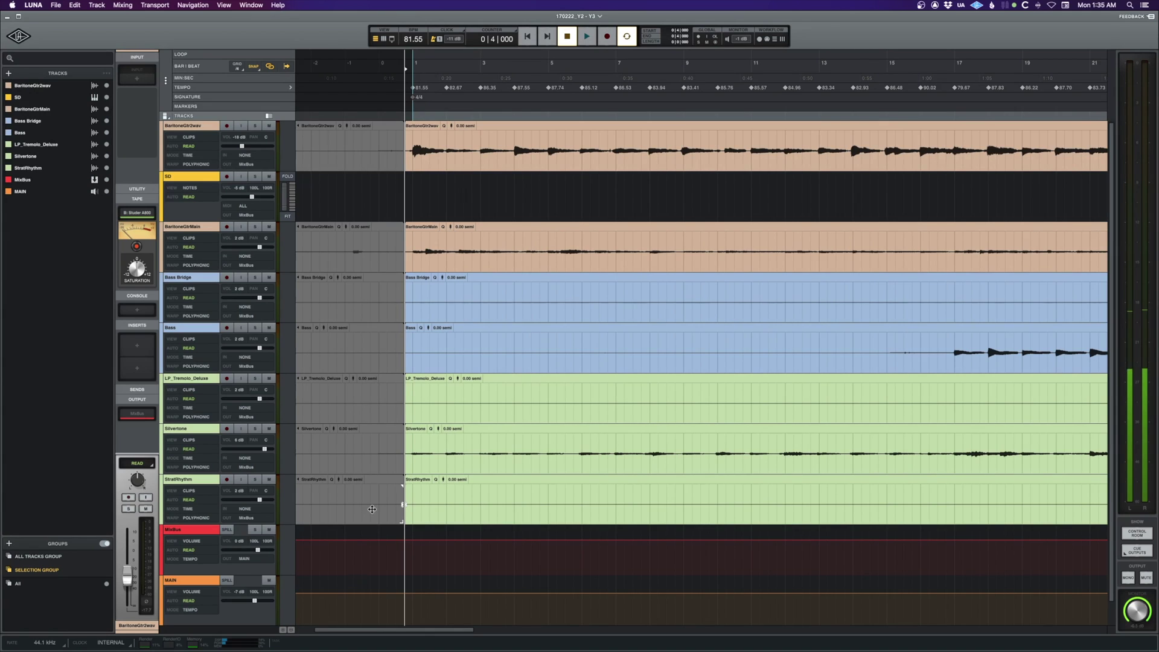
Play the opening bars of the song with the click and inspect the expanded tempo graph before collapsing it
scroll(427, 368, right, 1)
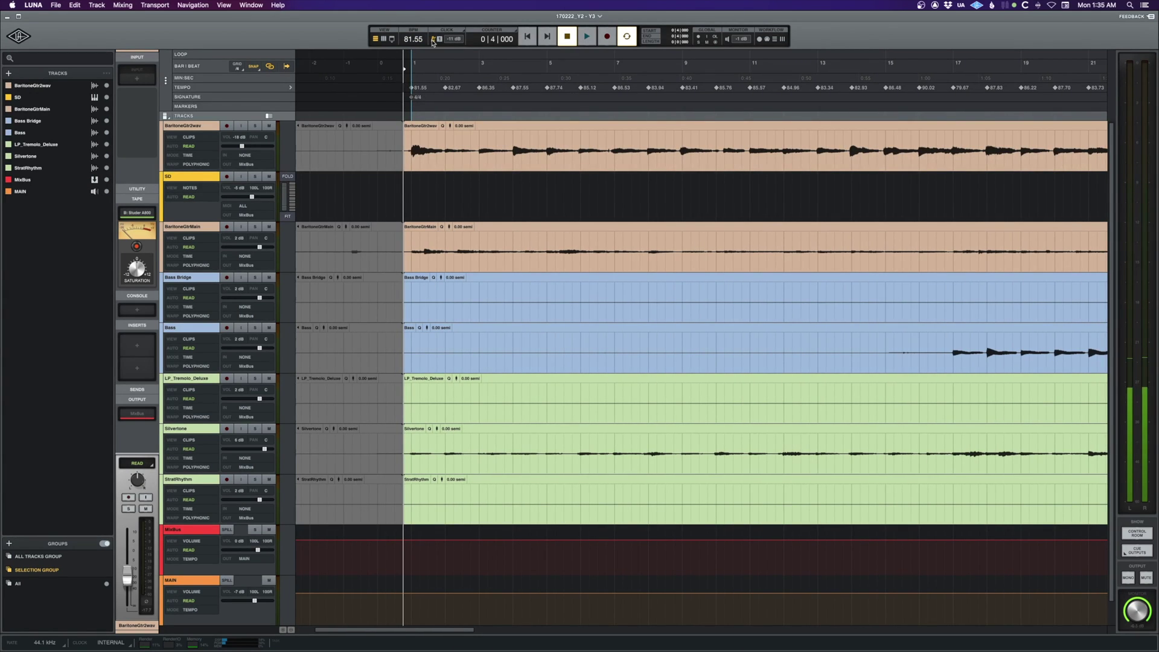
key(space)
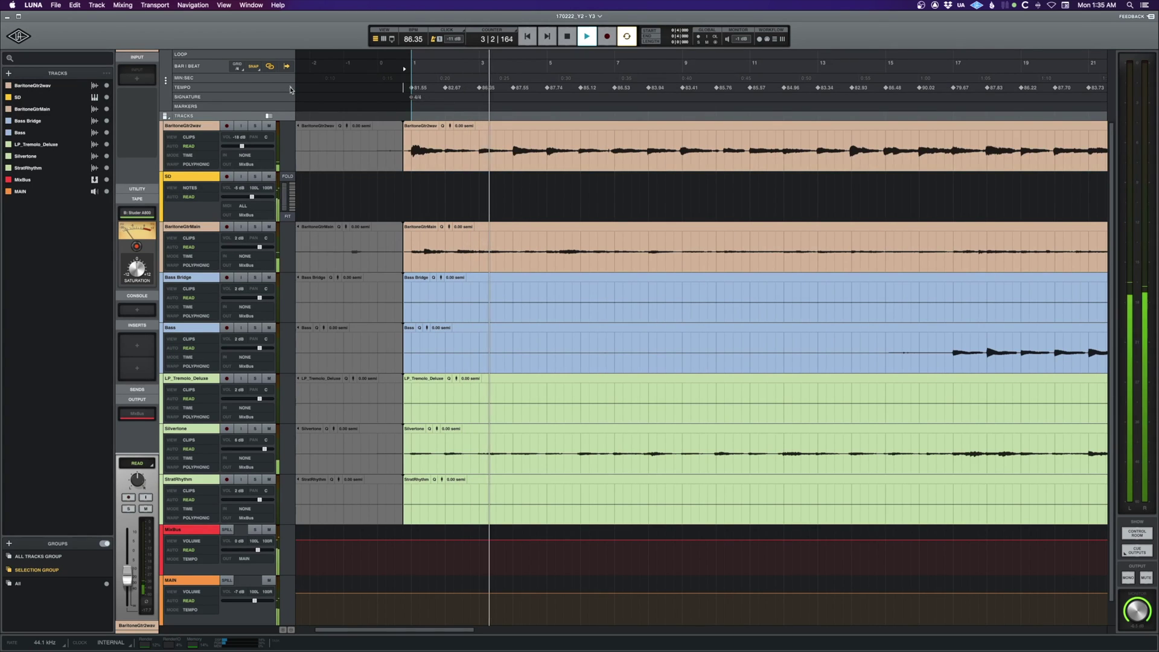
key(space)
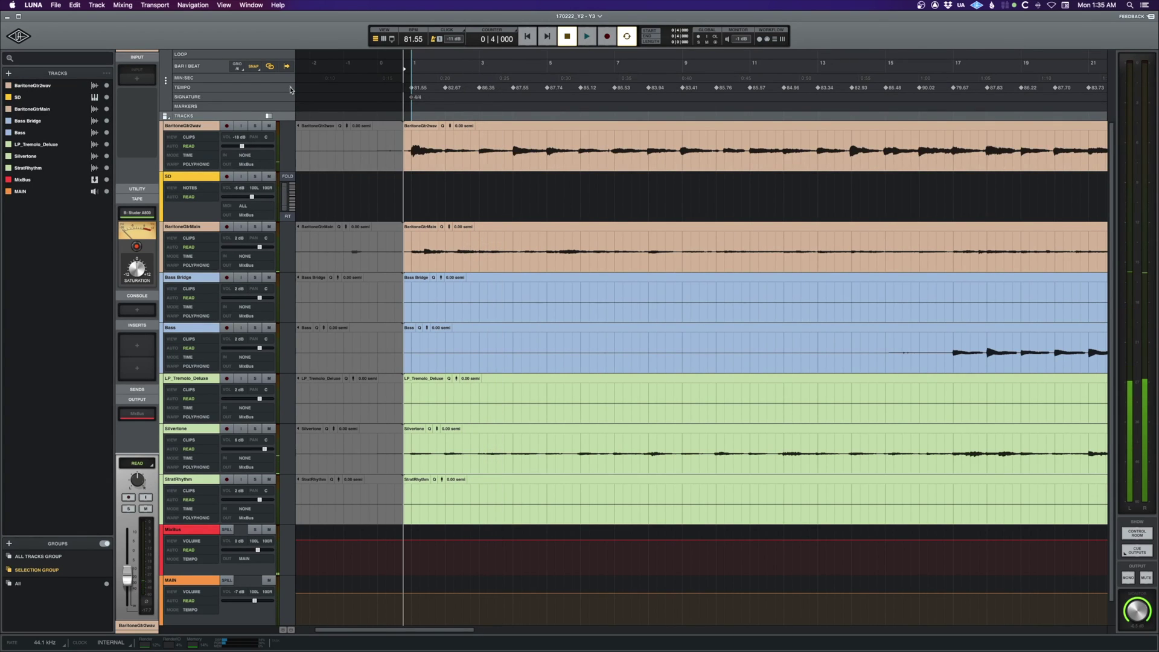
click(290, 89)
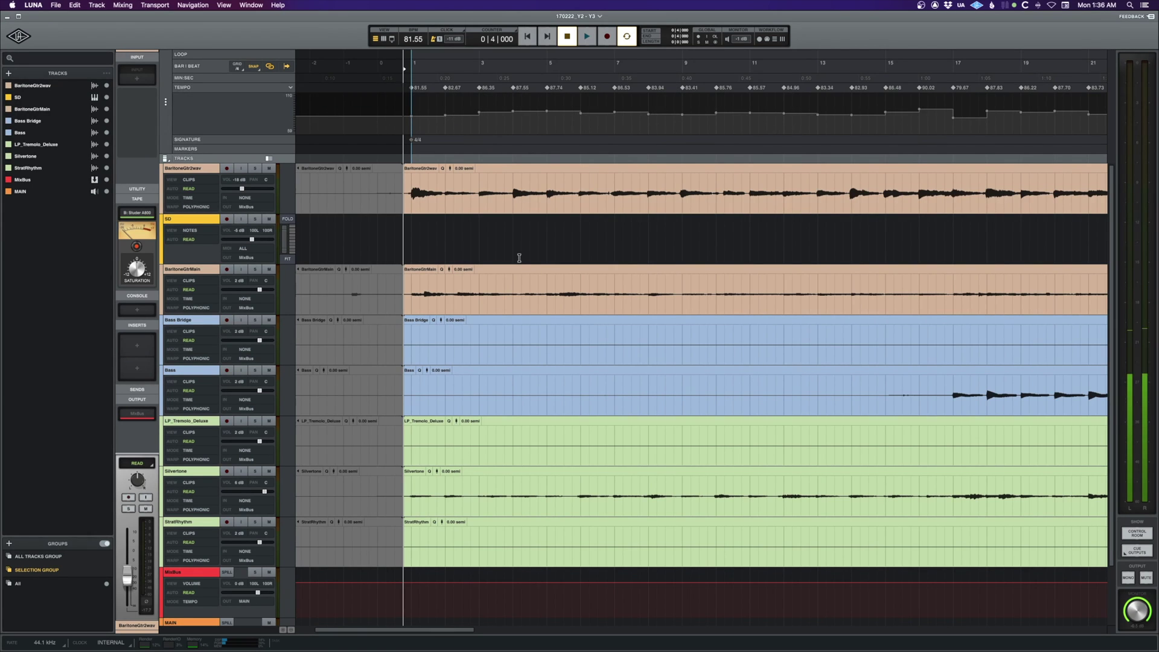
click(290, 87)
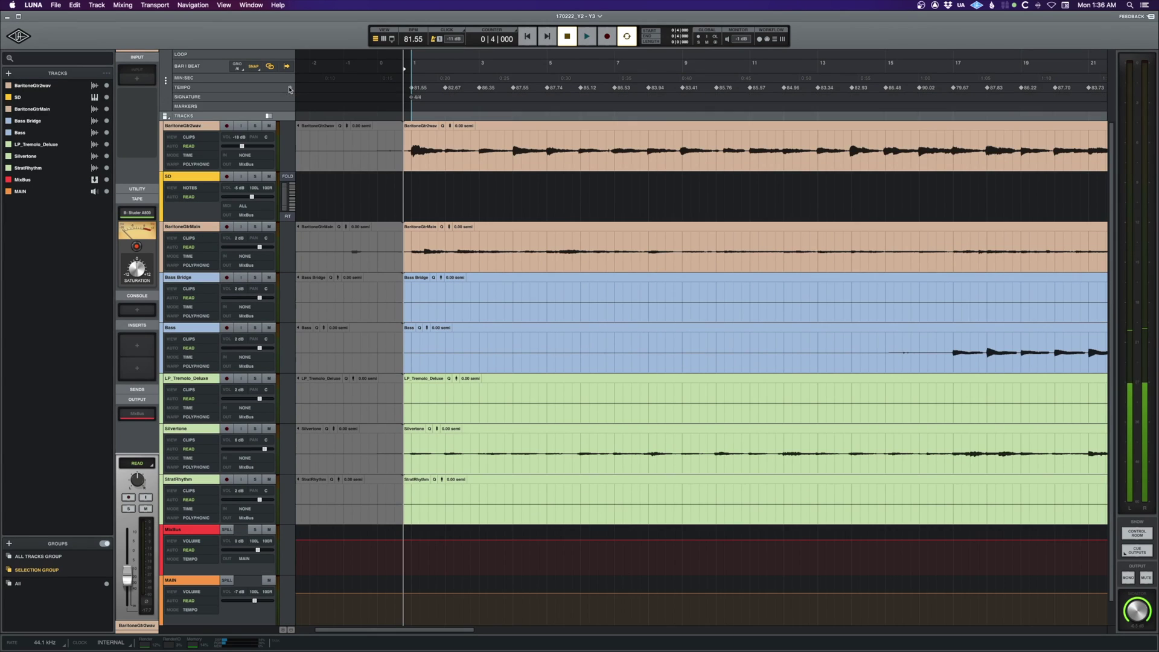
Play the song with the SD track's Superior Drummer 3 grid open, the metronome click off and the Snare articulations collapsed
click(189, 179)
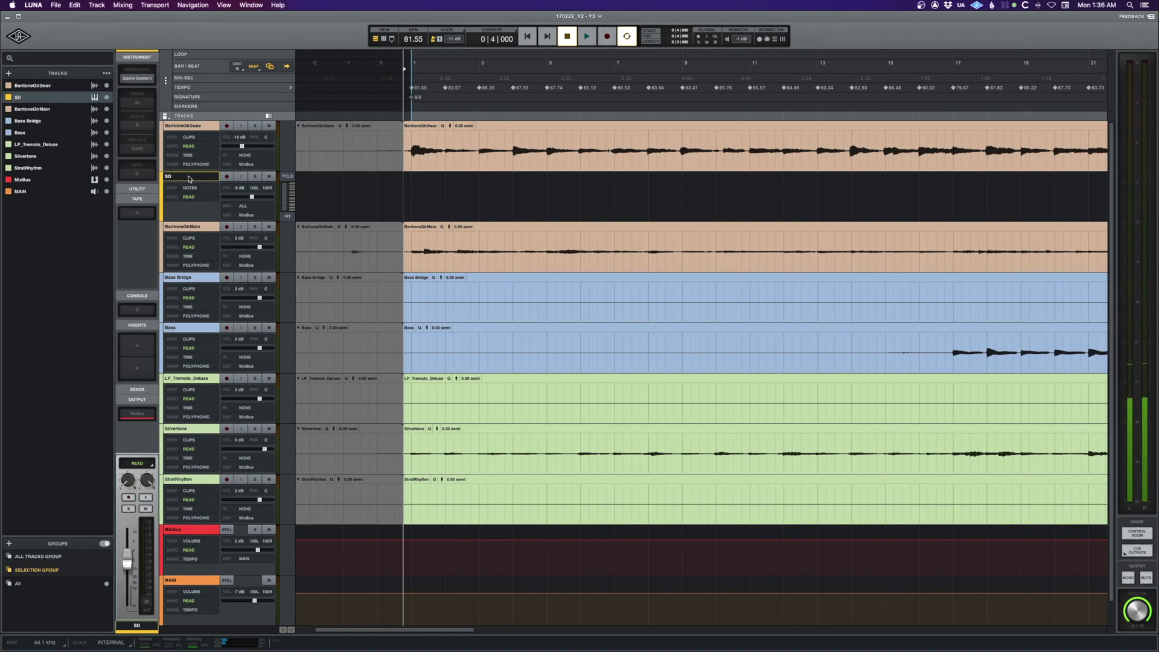
mouse_move(138, 79)
click(138, 80)
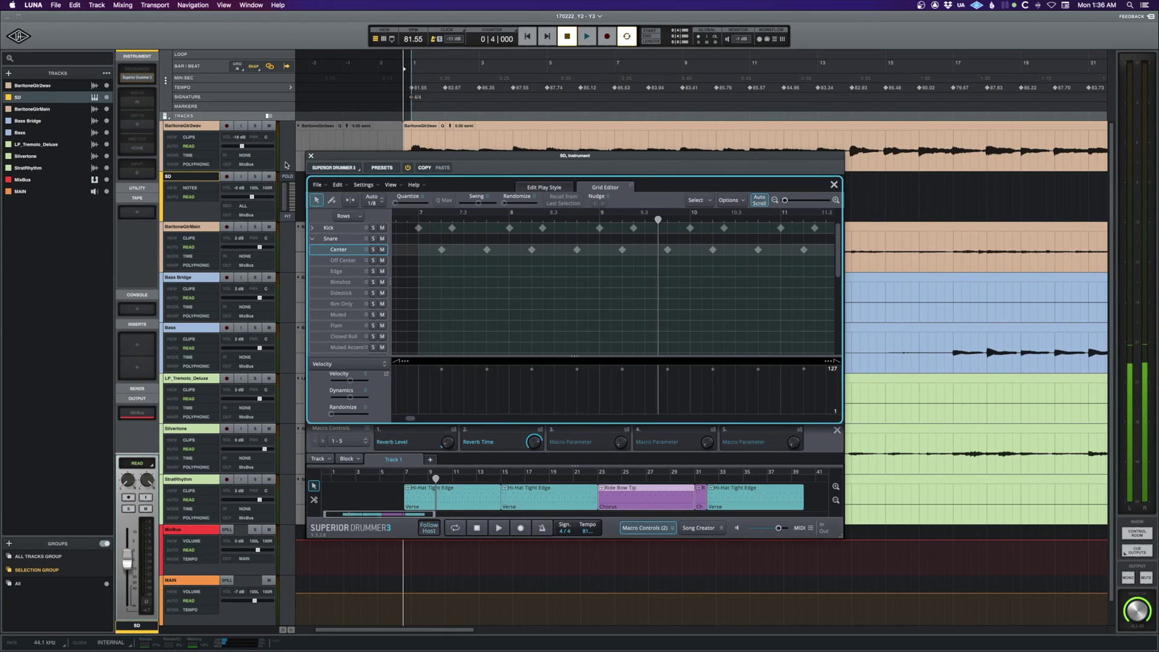
key(space)
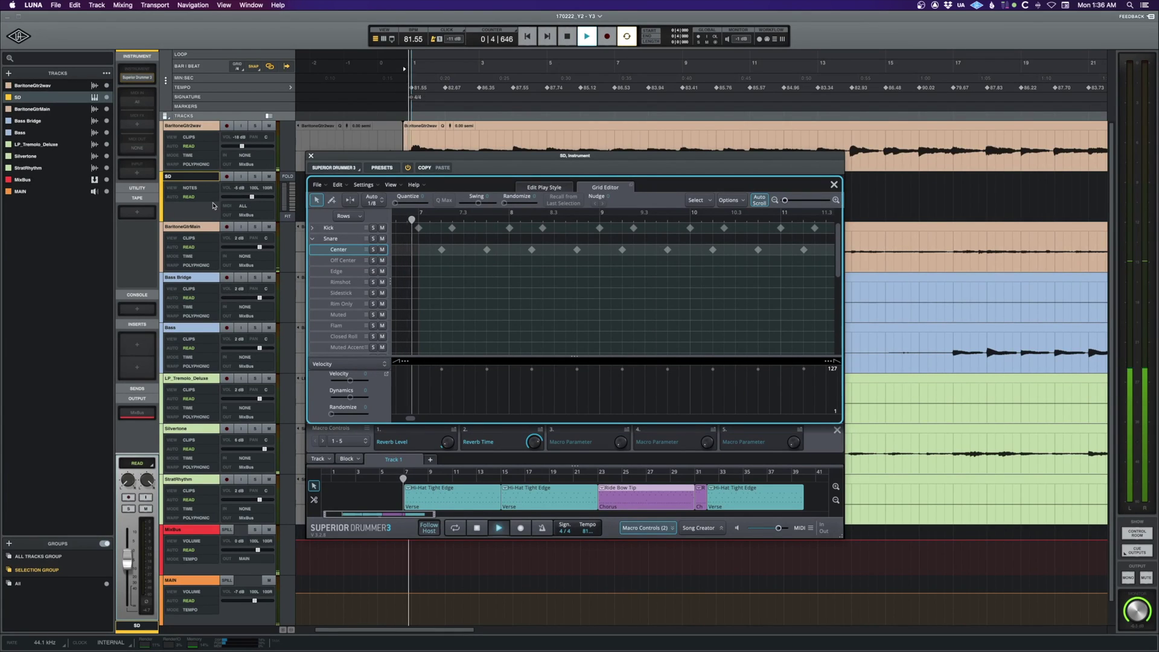
click(435, 39)
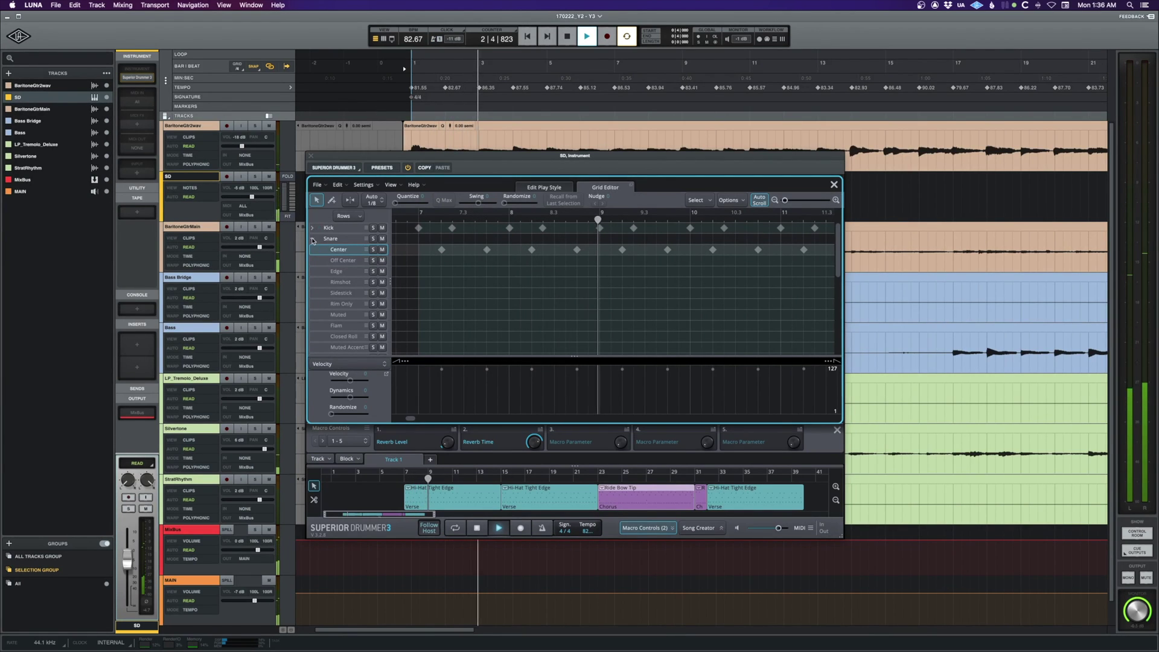
click(312, 239)
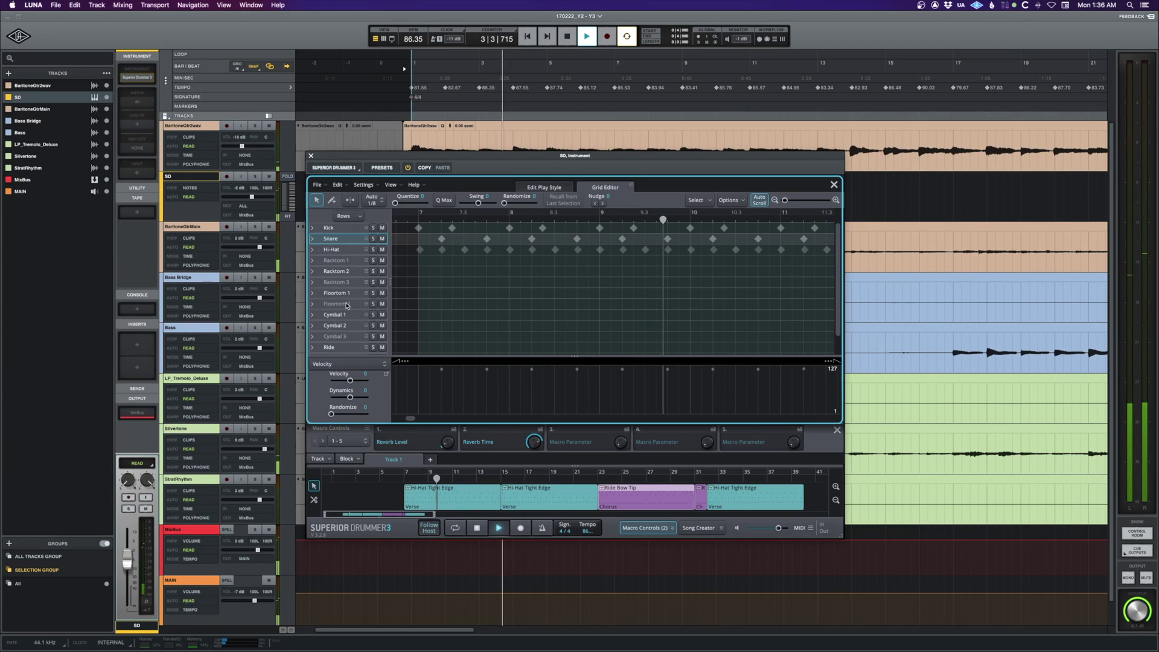
key(space)
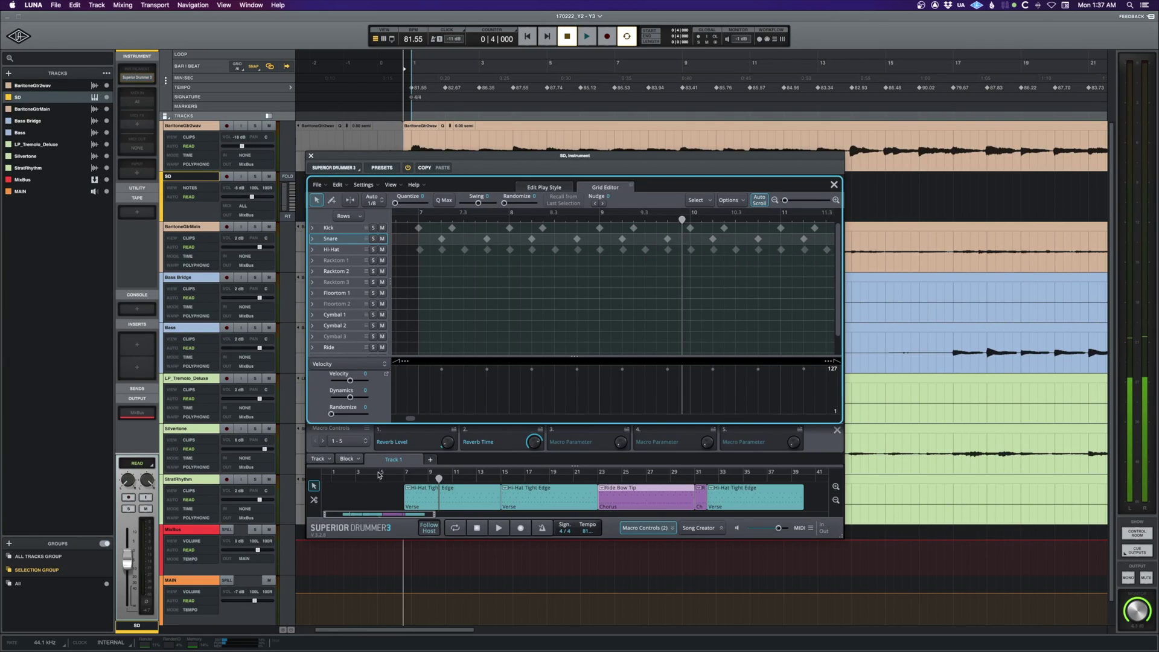
click(312, 156)
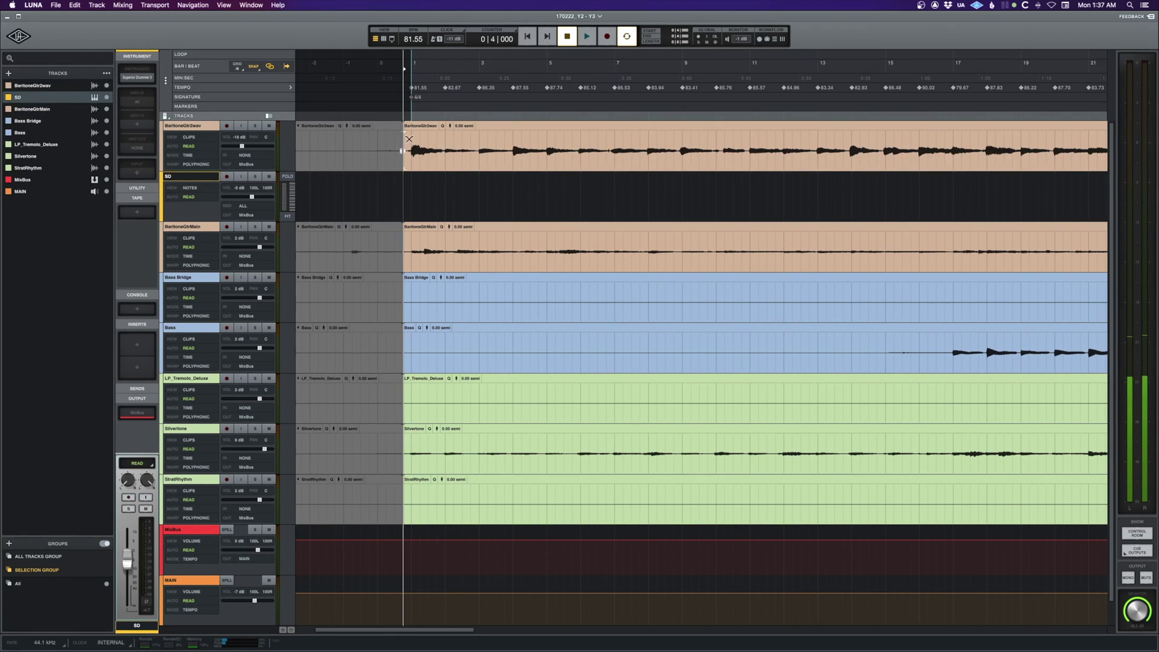
Place the playhead at bar 1 and briefly play the song from there
click(410, 188)
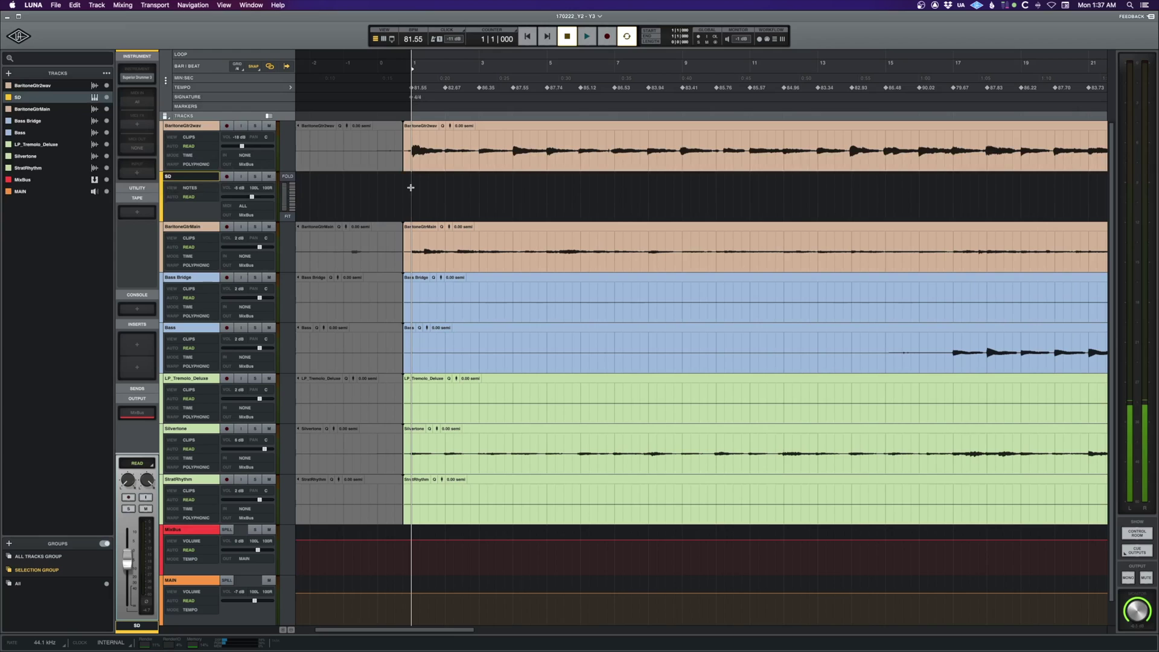
key(space)
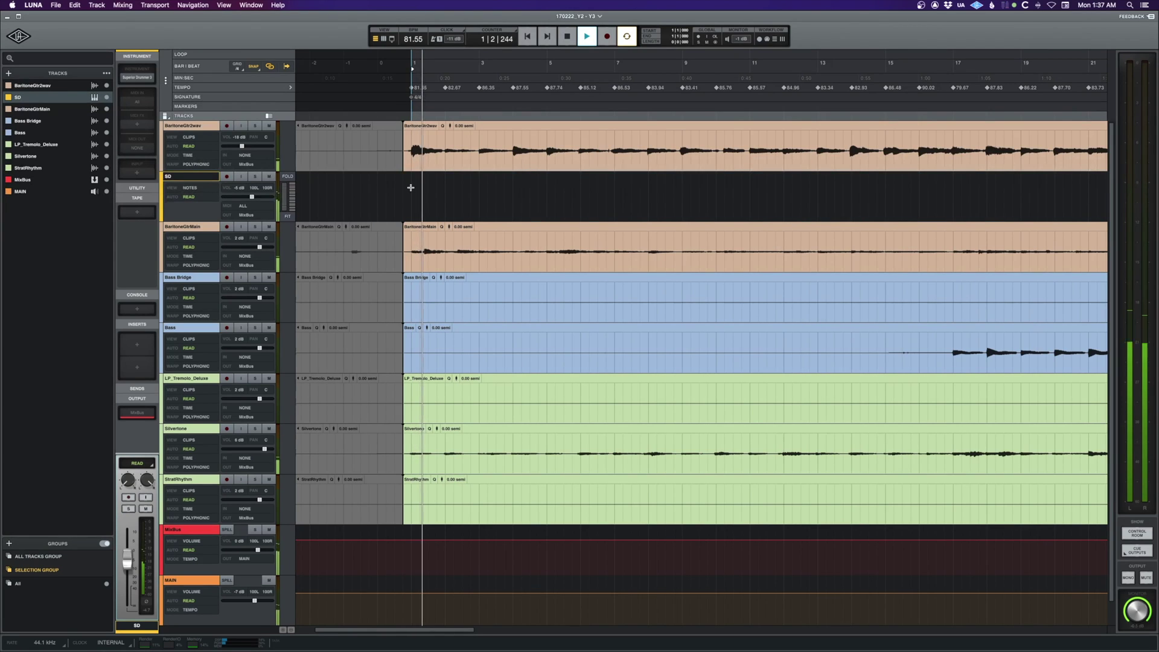
key(space)
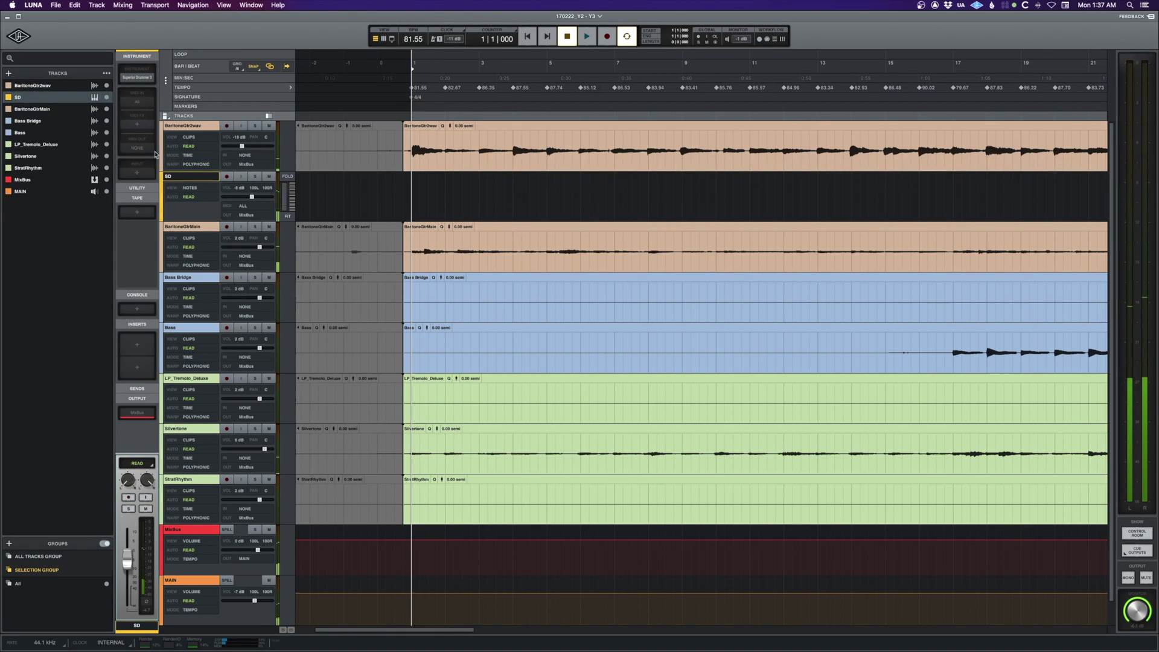
In the SD track's Superior Drummer 3, place the playhead at the start of the first Verse block, and close the plug-in
click(136, 78)
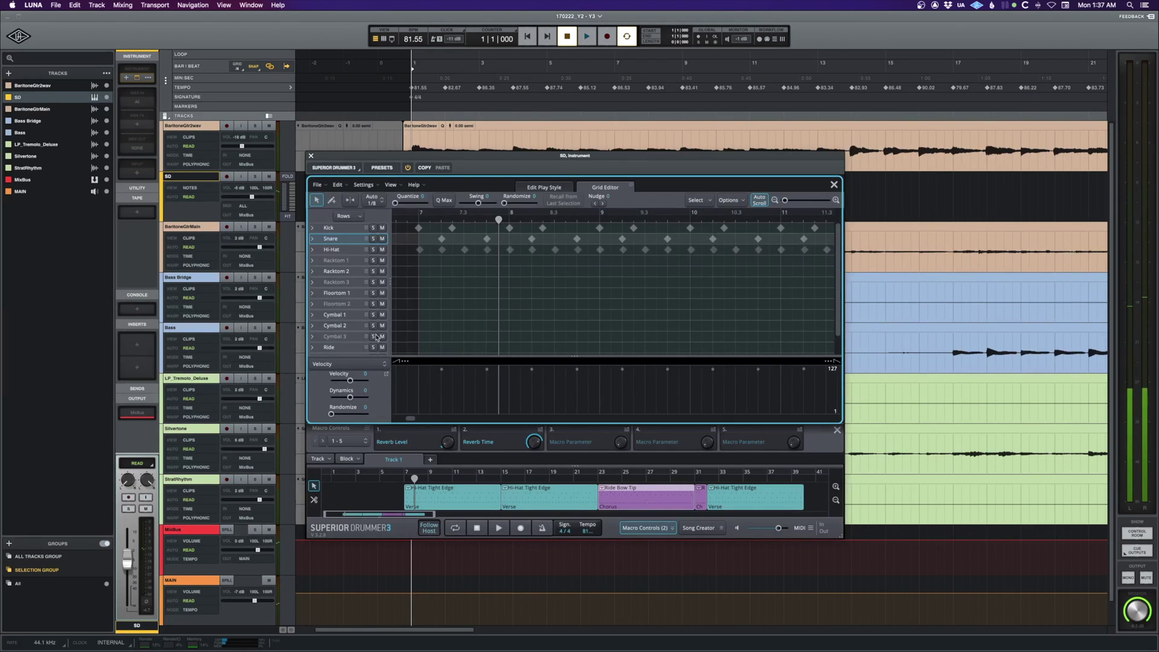
click(404, 478)
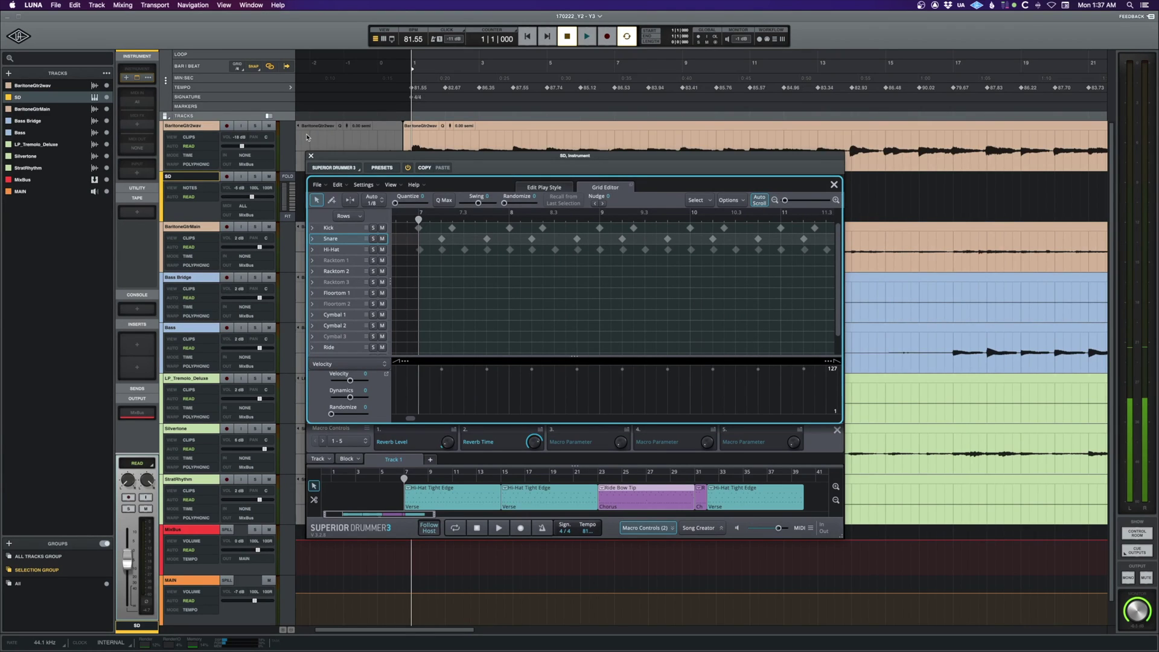
scroll(307, 137, left, 3)
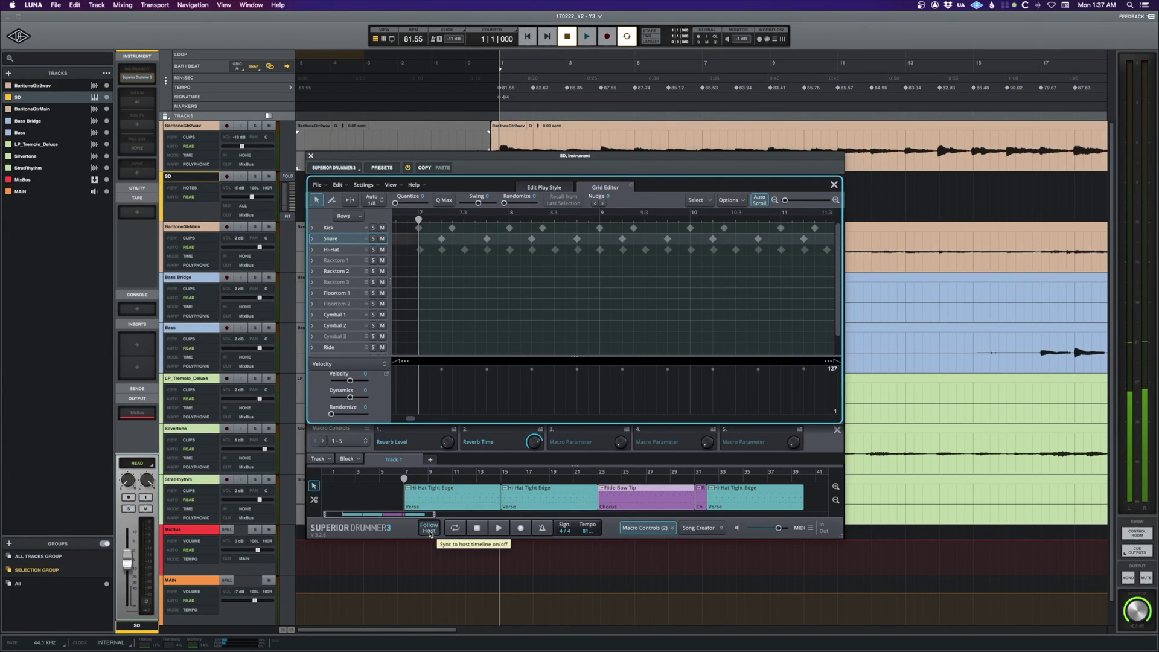
click(310, 156)
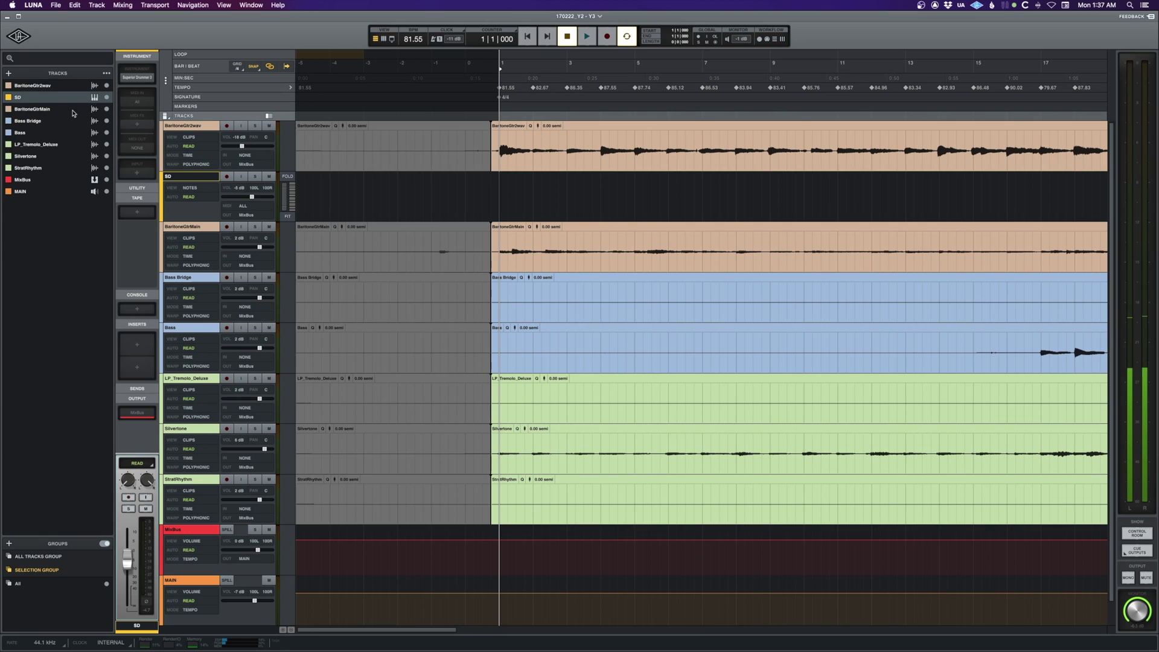
Create one stereo instrument track named TempoMAP with the instrument set to NONE
click(8, 73)
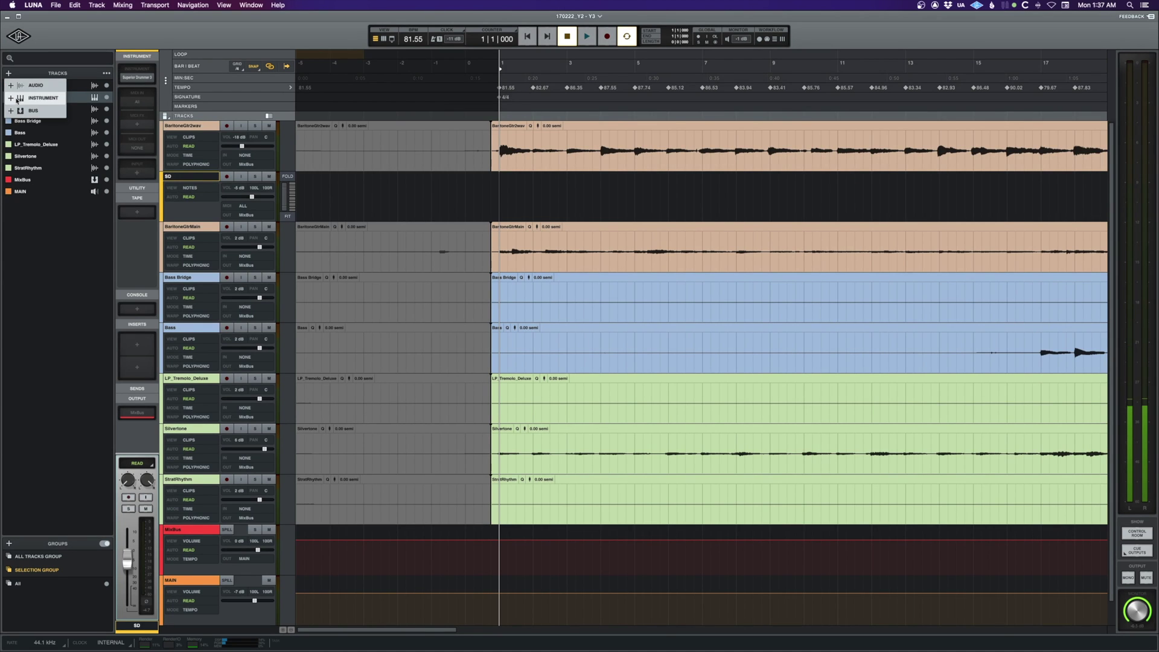
click(18, 100)
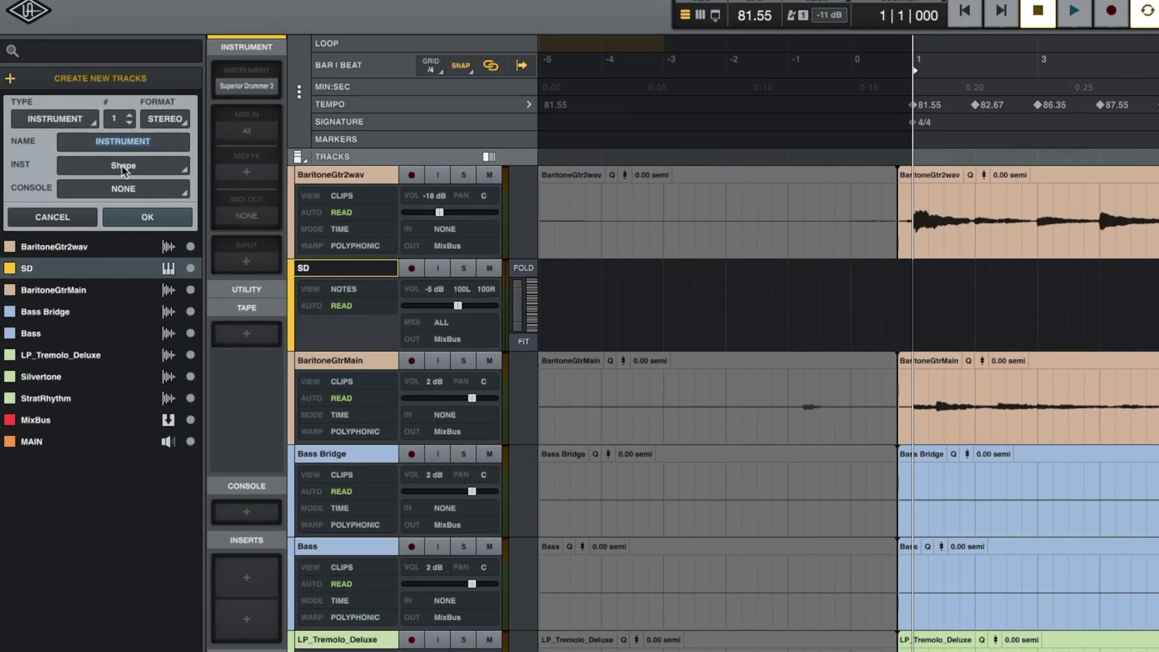
click(135, 167)
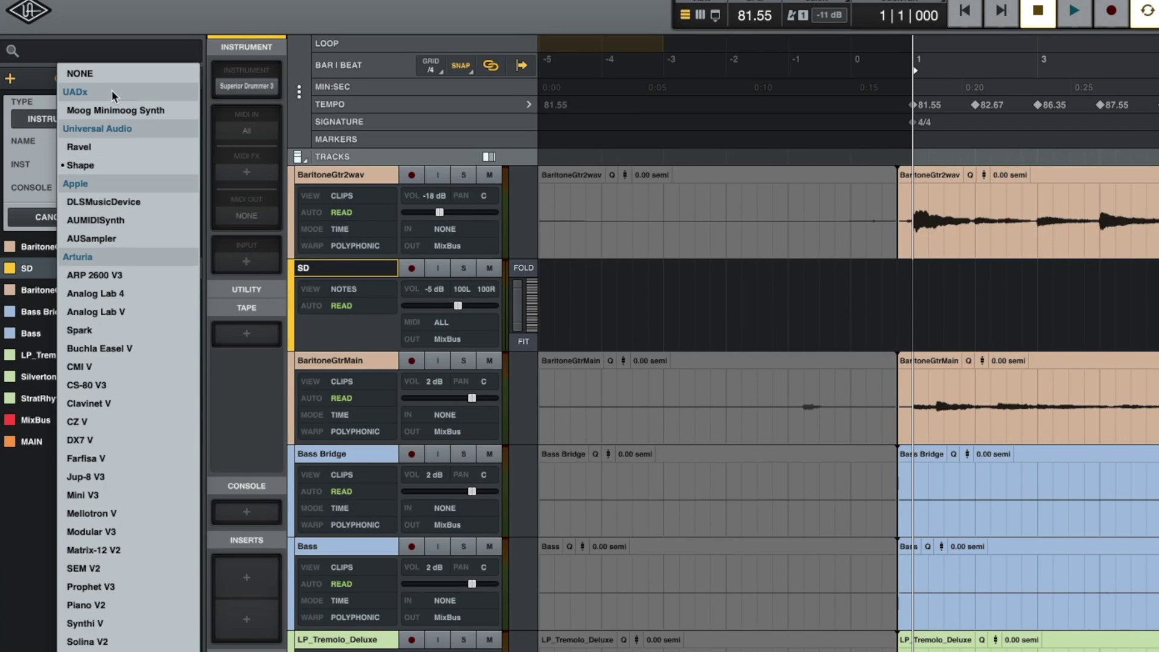
click(110, 73)
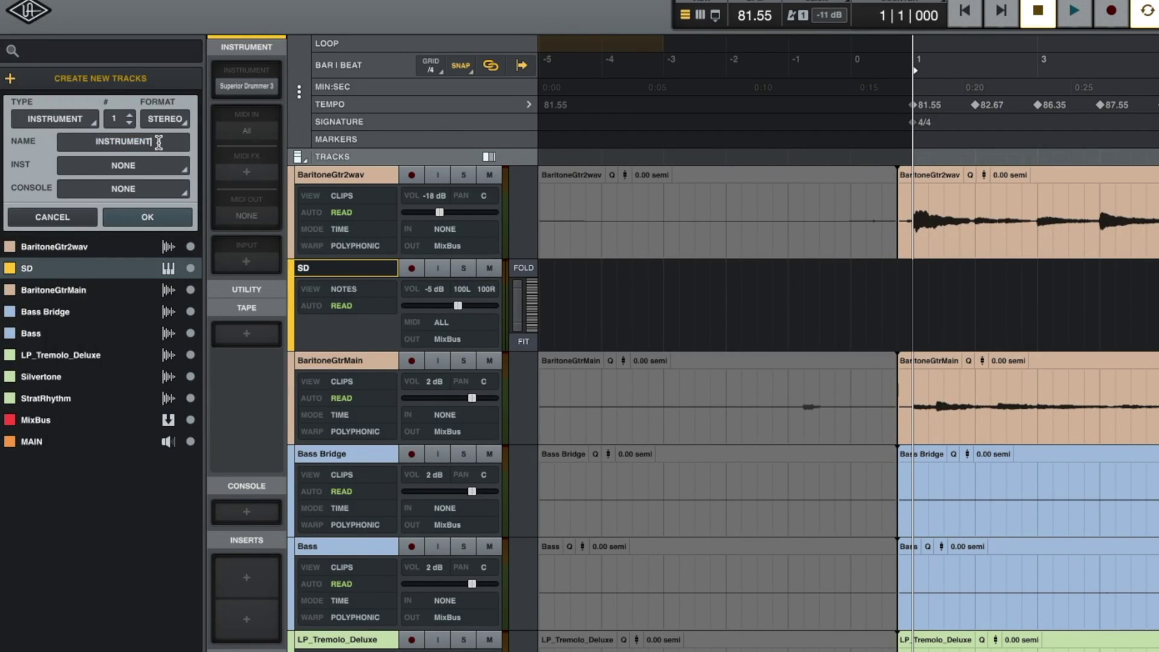
key(BackSpace)
text(TempoMAP)
key(Return)
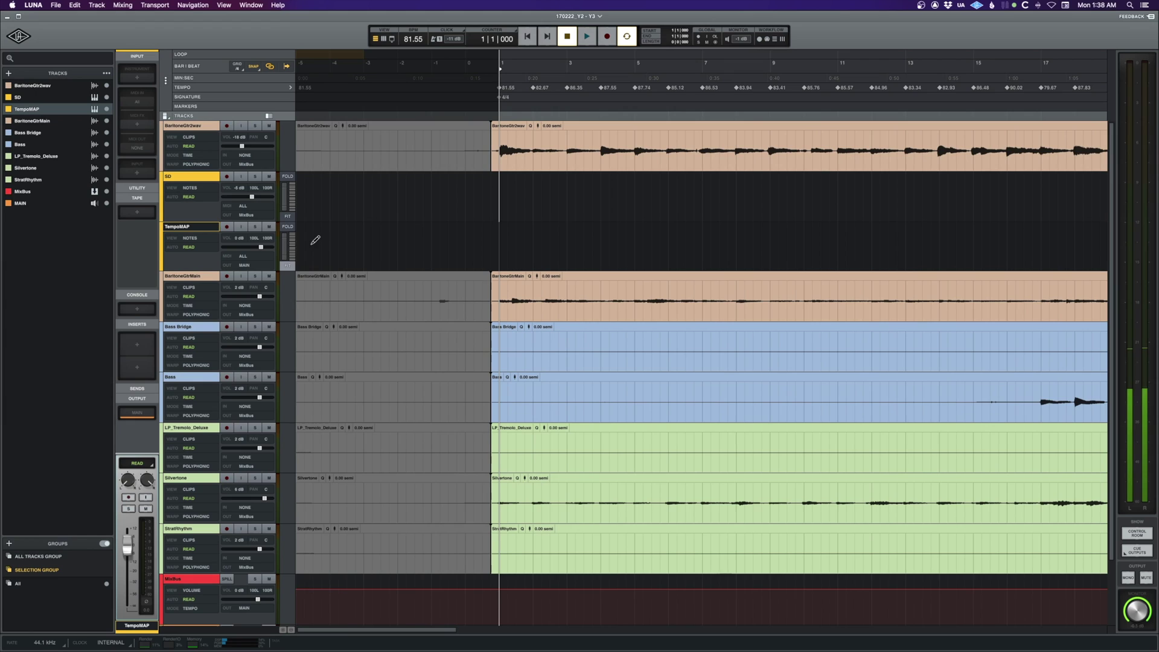
Draw a MIDI note near the start of the TempoMAP track and extend its start back to -5|1|000
click(315, 240)
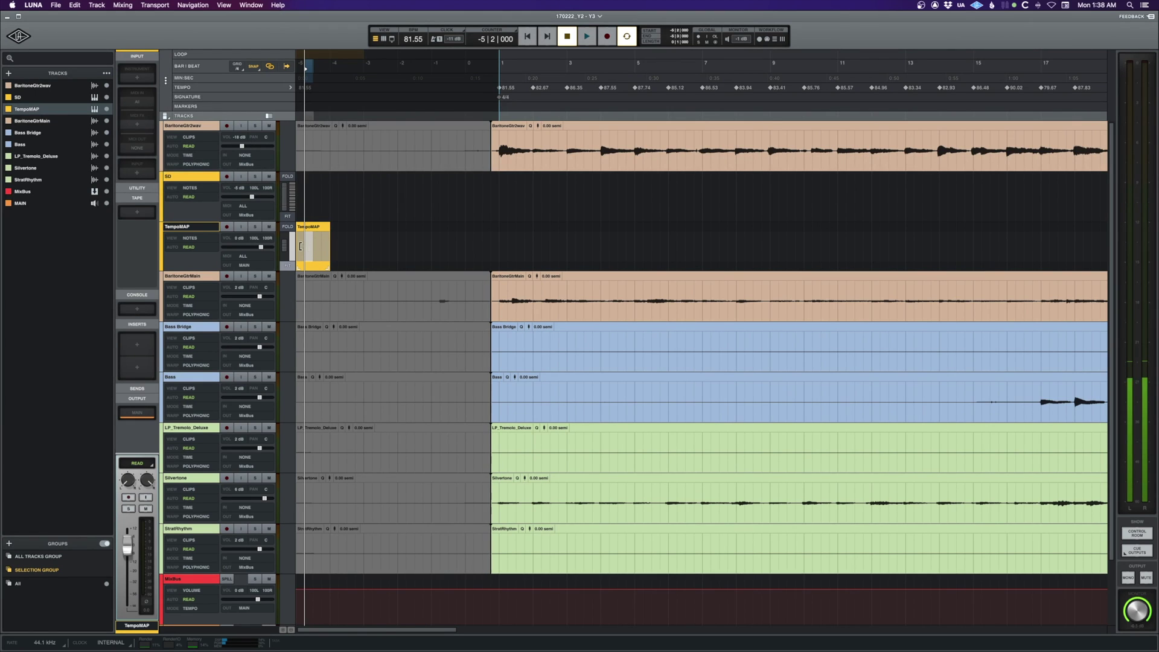
drag(308, 249, 291, 249)
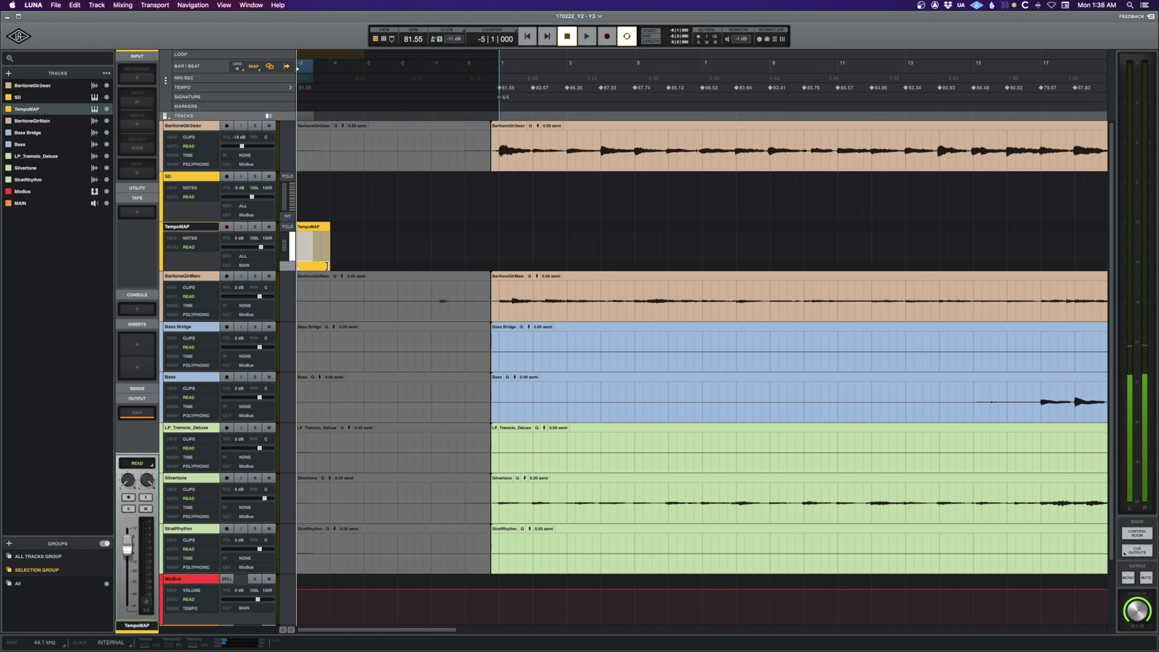
Extend the end of the TempoMAP clip to 91|2|000, just past the end of the BaritoneGtrMain audio
key(r)
key(r)
key(r)
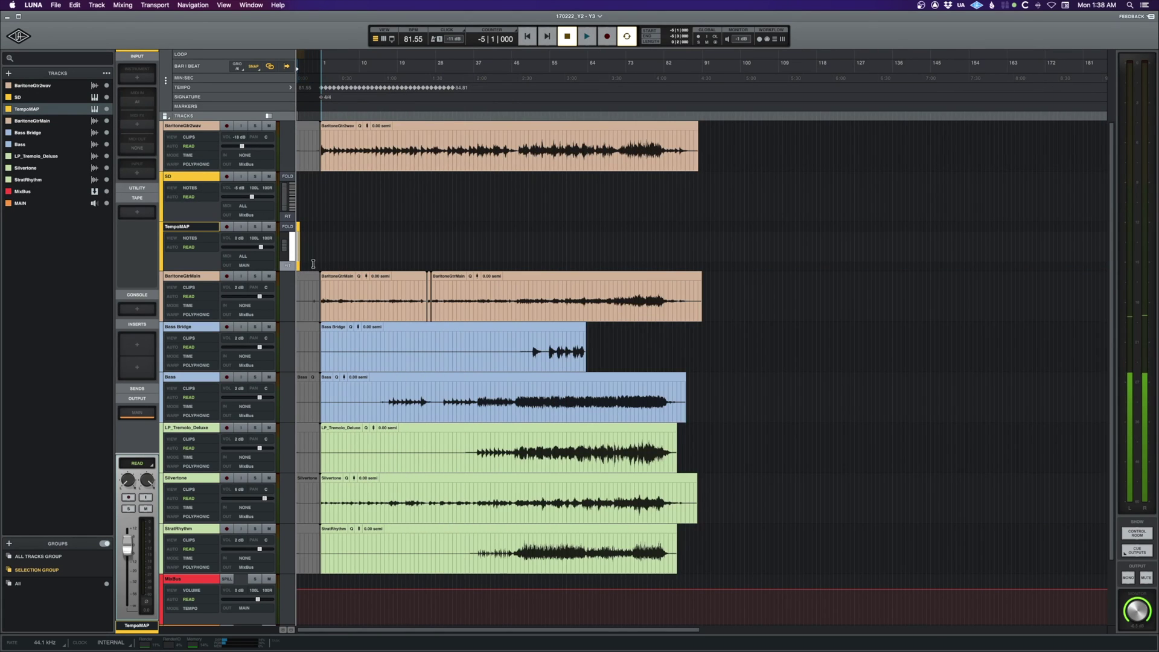
key(t)
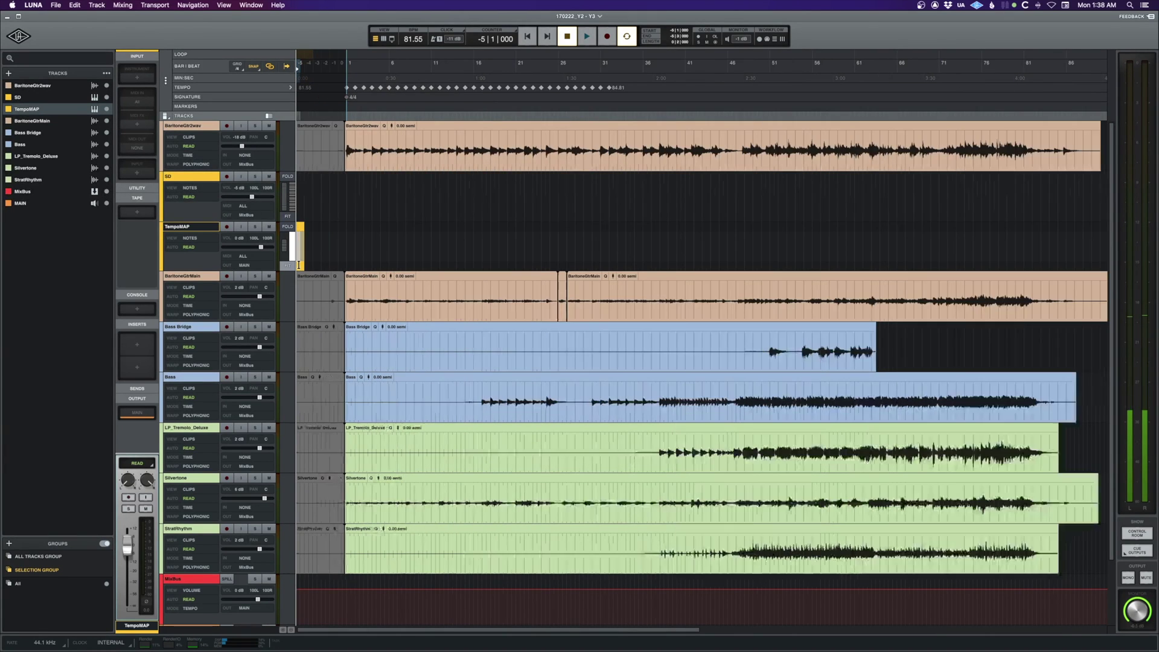
key(super+bracketright)
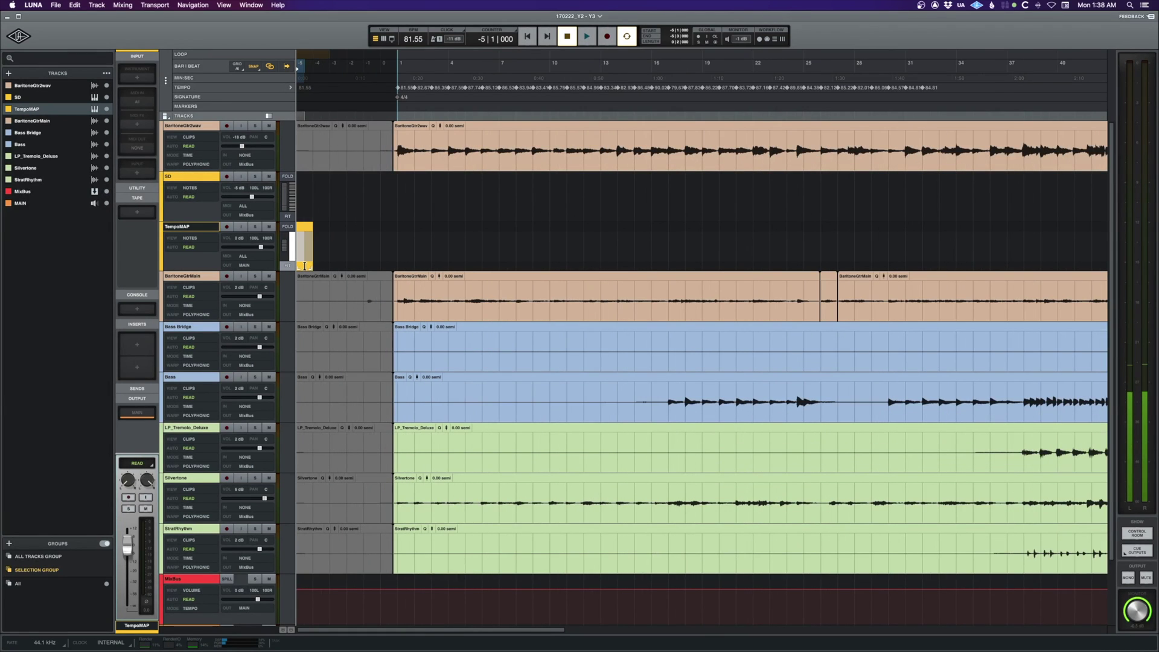
drag(309, 266, 722, 265)
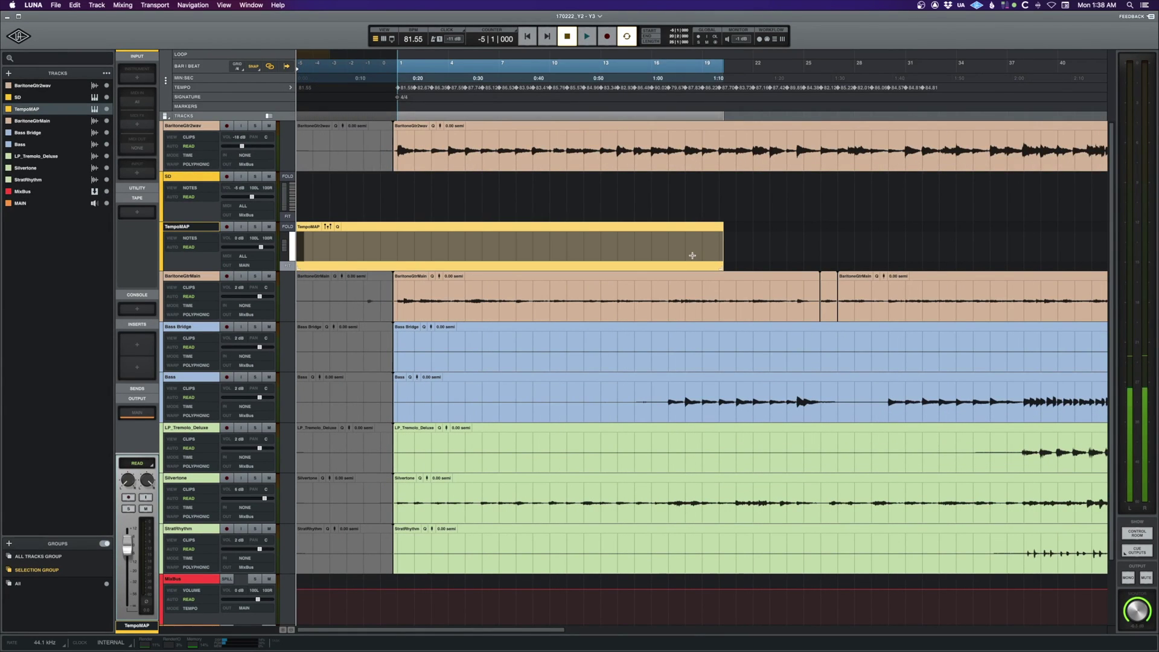
key(super+bracketleft)
key(super+bracketleft)
drag(402, 266, 703, 269)
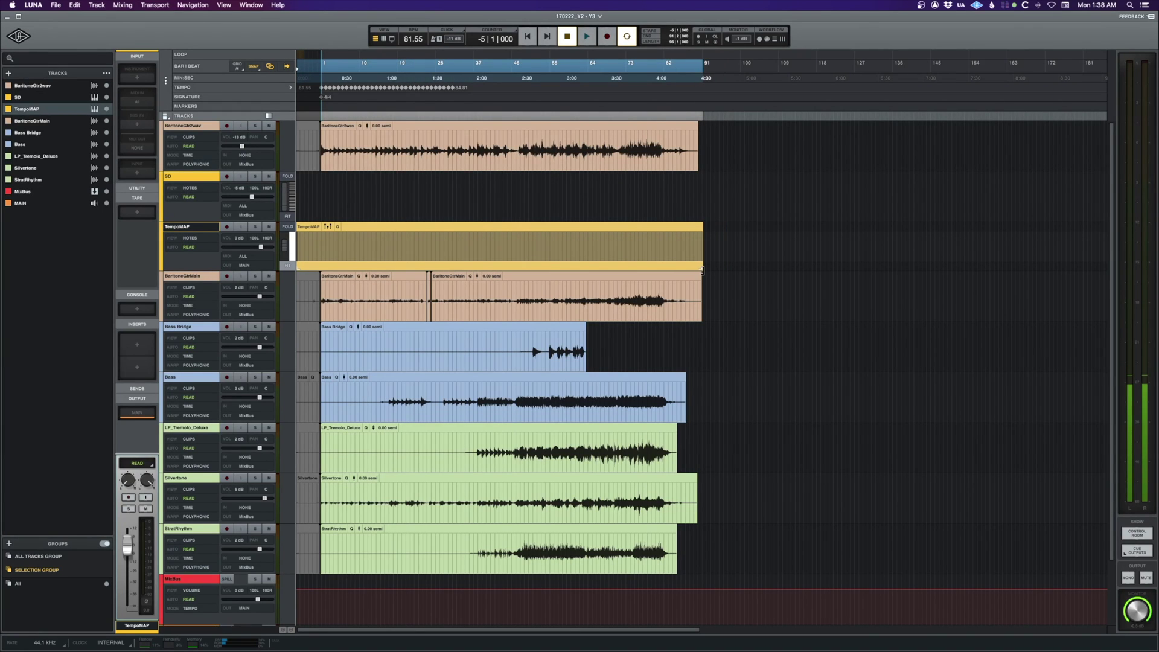
Lengthen the MIDI note at the start of the TempoMAP clip so that it runs across the clip
click(303, 250)
key(super+bracketright)
key(super+bracketright)
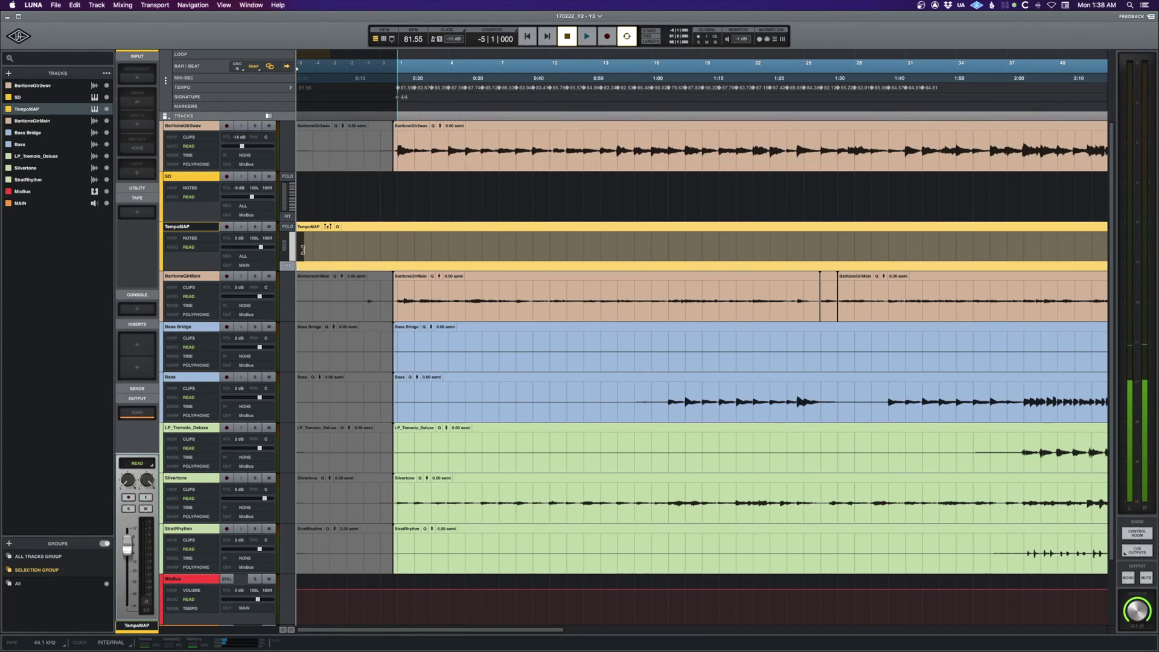
drag(303, 250, 808, 253)
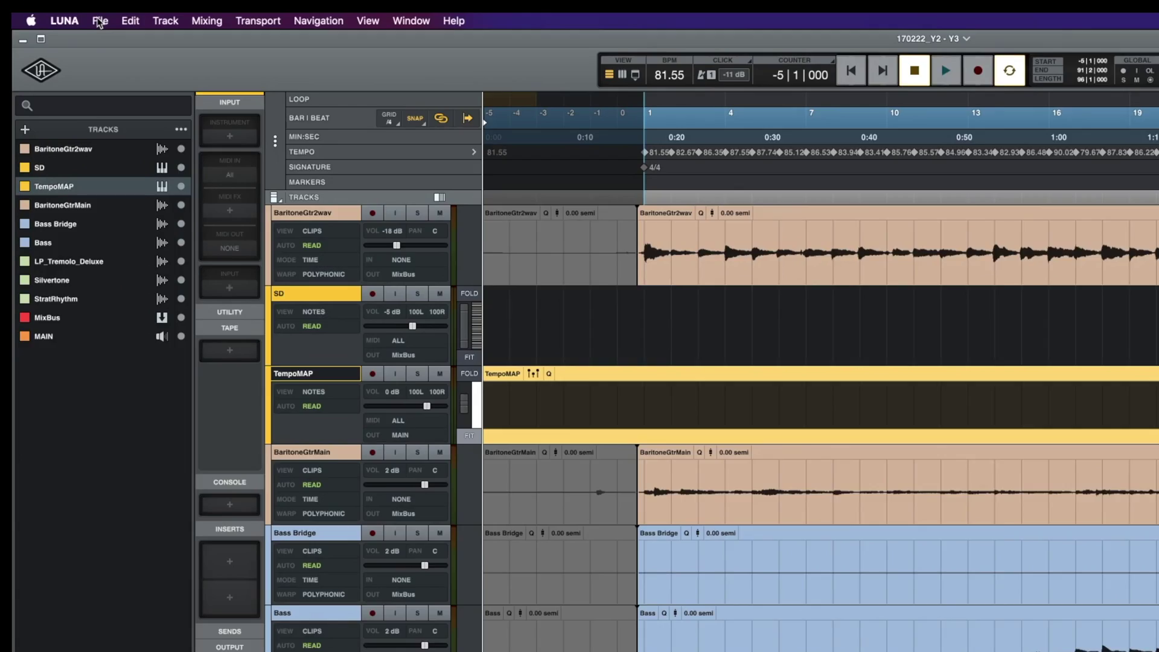
Start a multitrack MIDI file export of the session with the file name 170222_Y2_MIDIMAP.mid
click(55, 5)
mouse_move(147, 326)
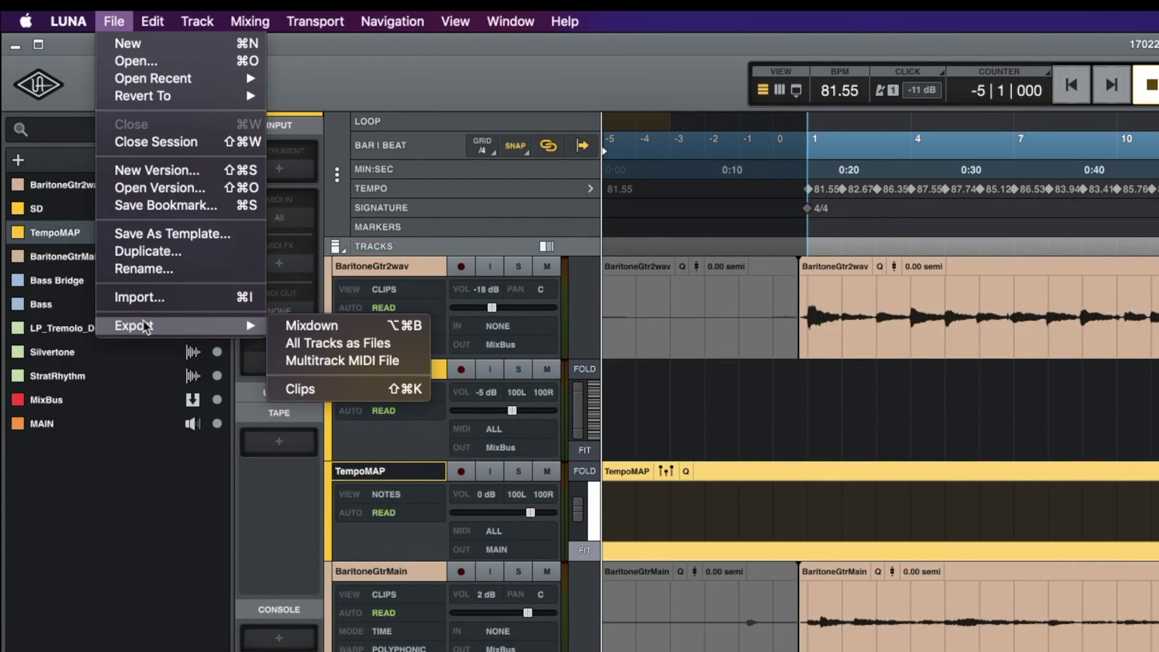
click(314, 361)
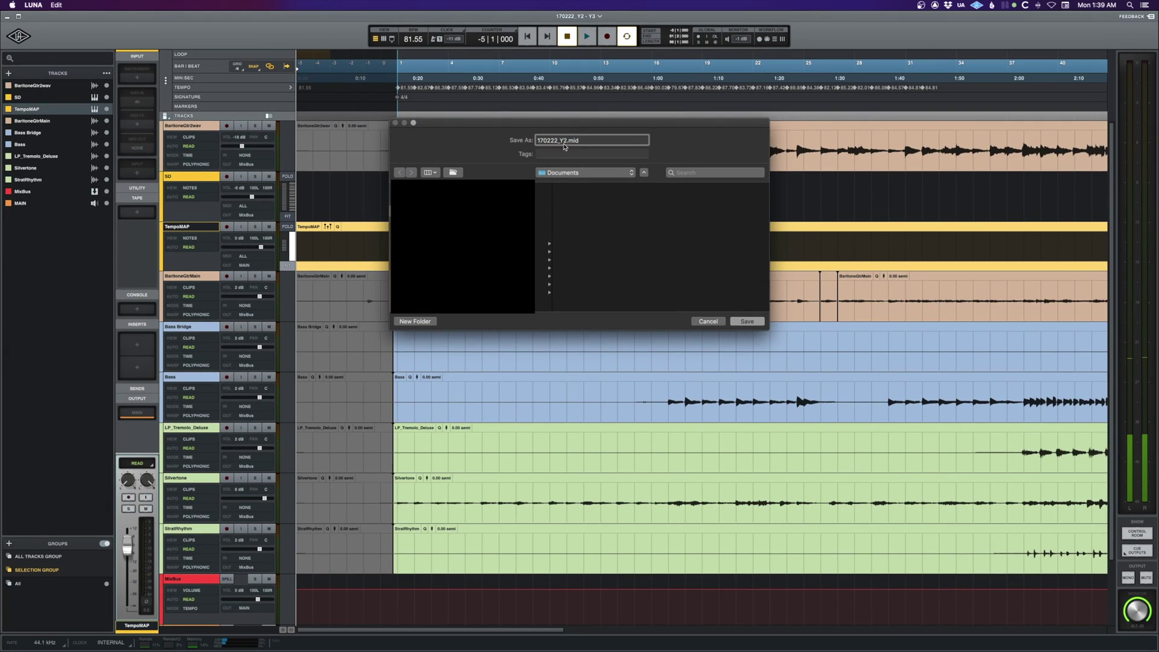
key(Right)
text(_MIDI)
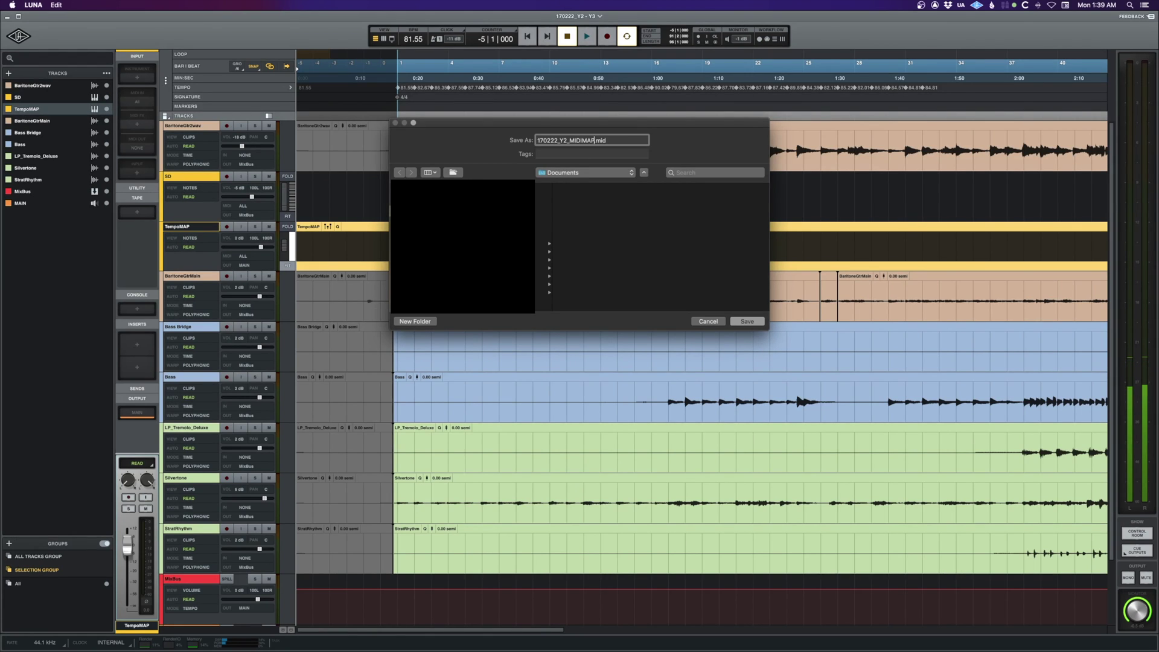
Save the MIDI export in a new folder named TEMPO_MAP inside the 170222_Y2 folder in 2022_Projects
click(422, 241)
click(543, 244)
click(634, 194)
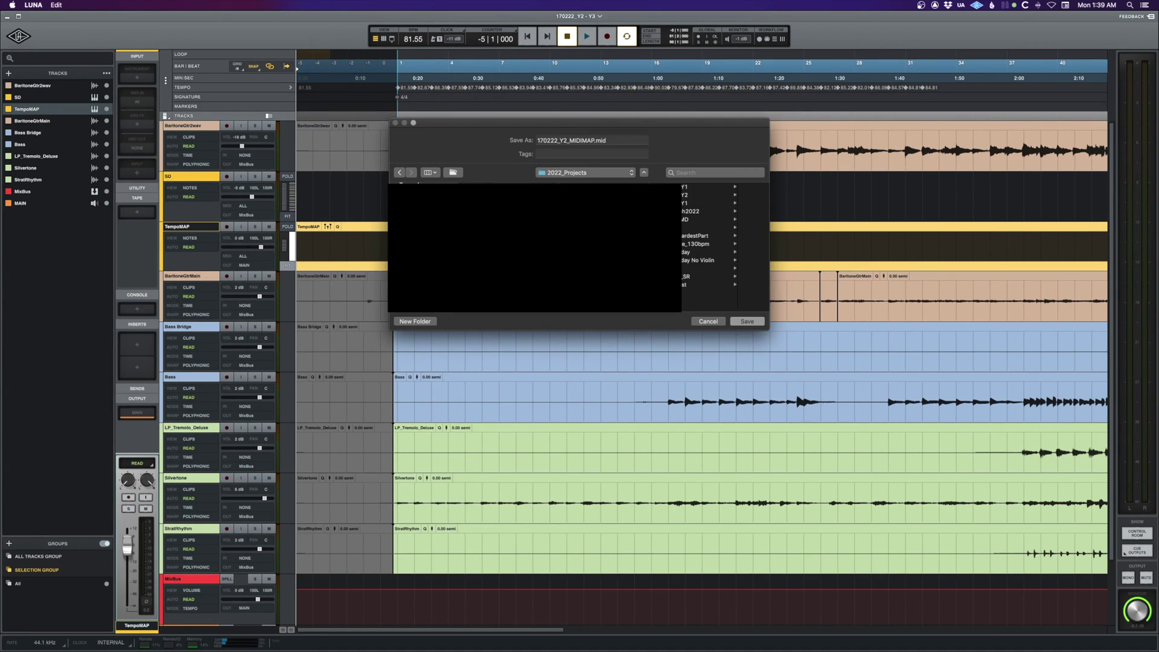
click(694, 186)
click(414, 321)
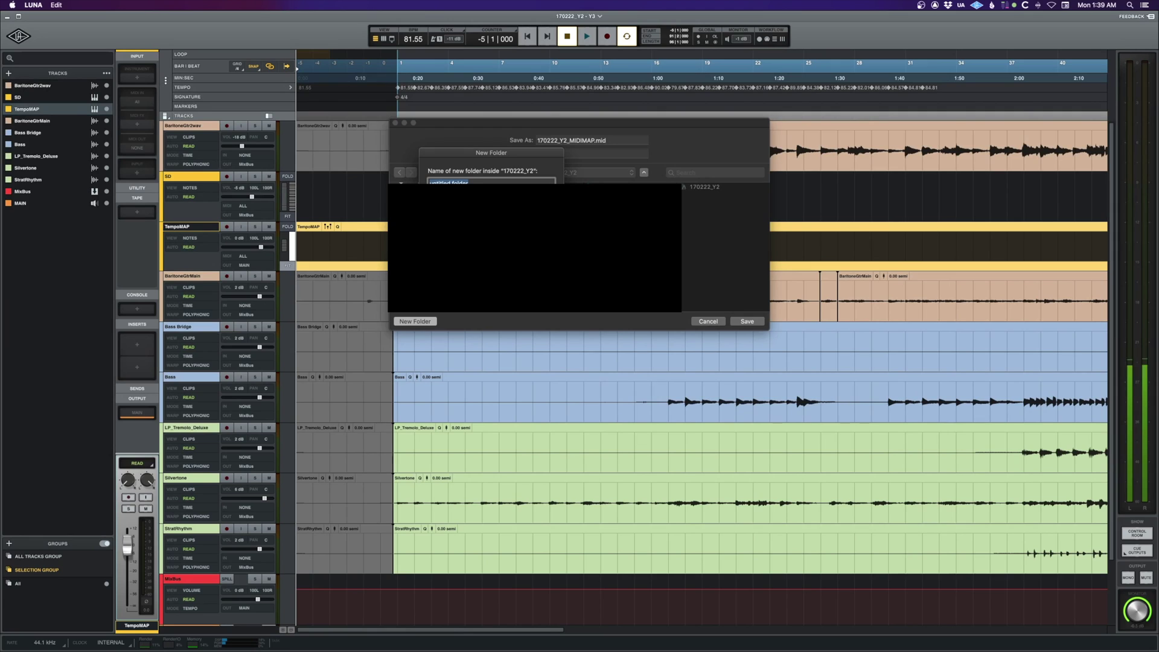
text(M)
text(EMPO_MAP)
key(Return)
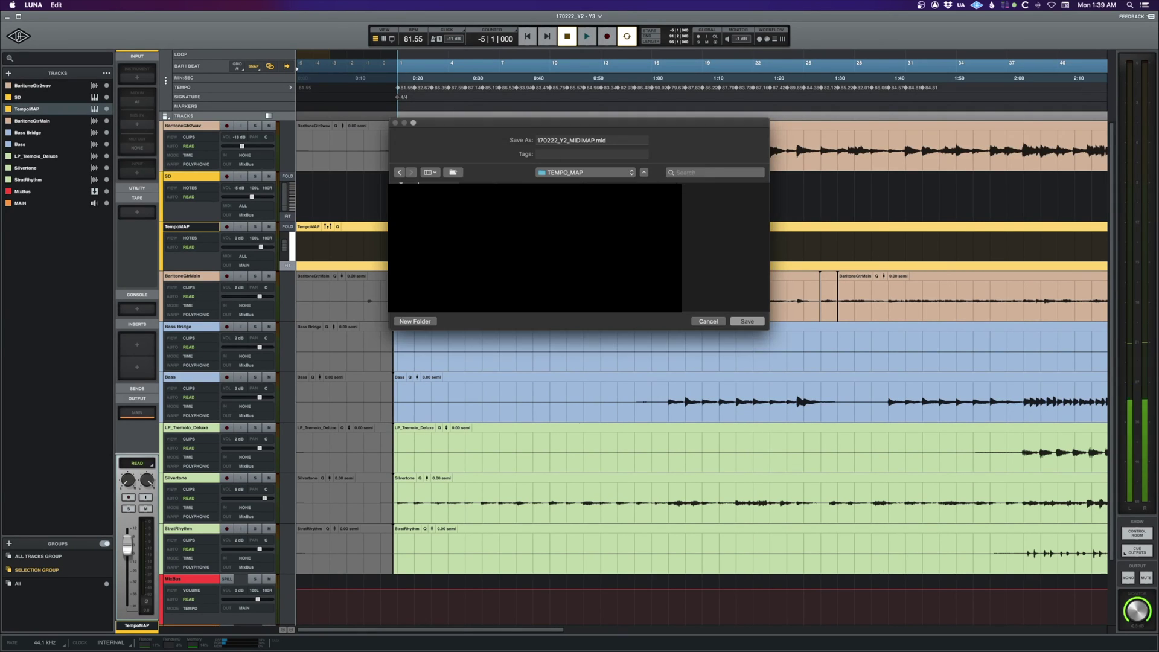
click(746, 321)
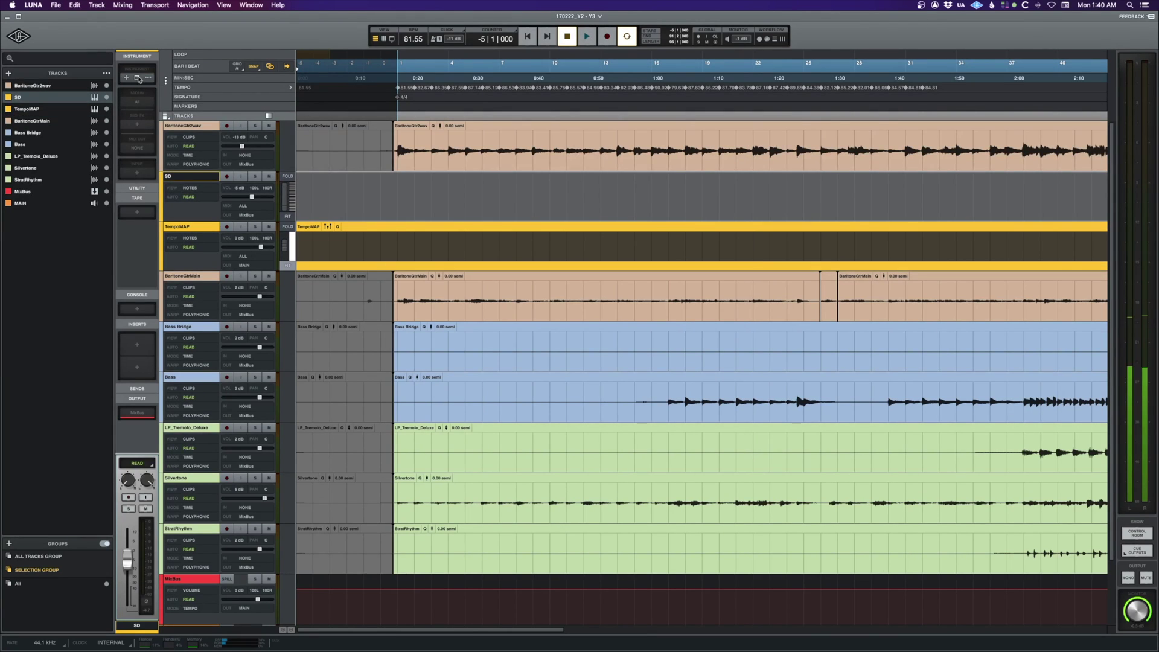
Open Superior Drummer 3 on the SD track and import the tempo from 170222_Y2_MIDIMAP.mid
click(138, 78)
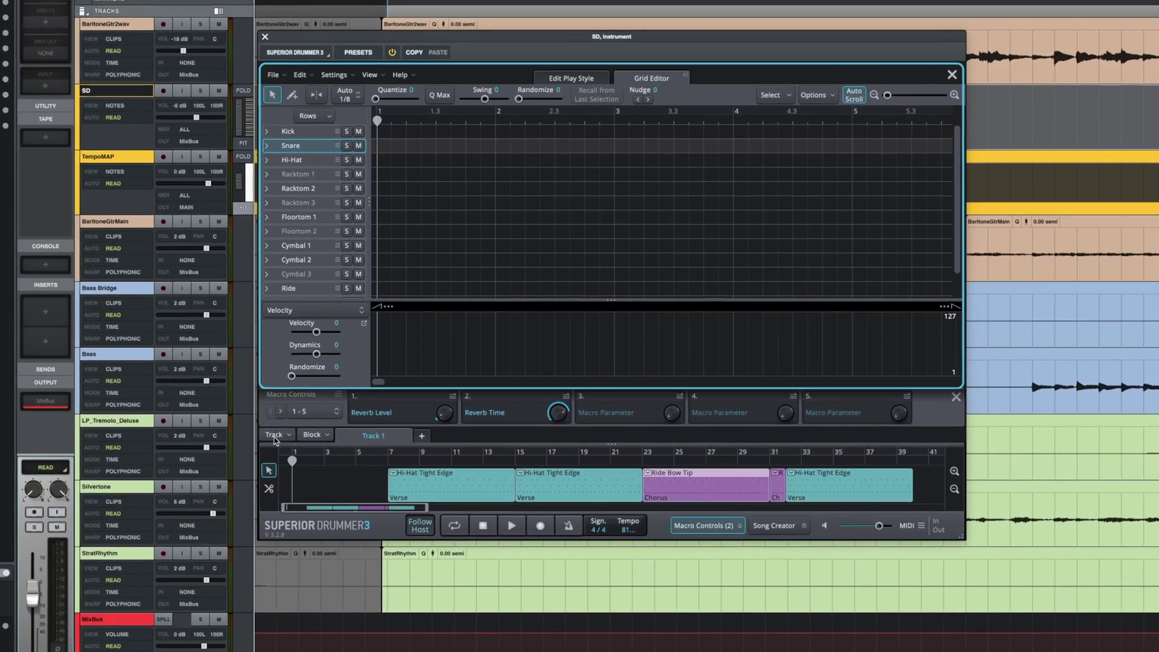
click(300, 439)
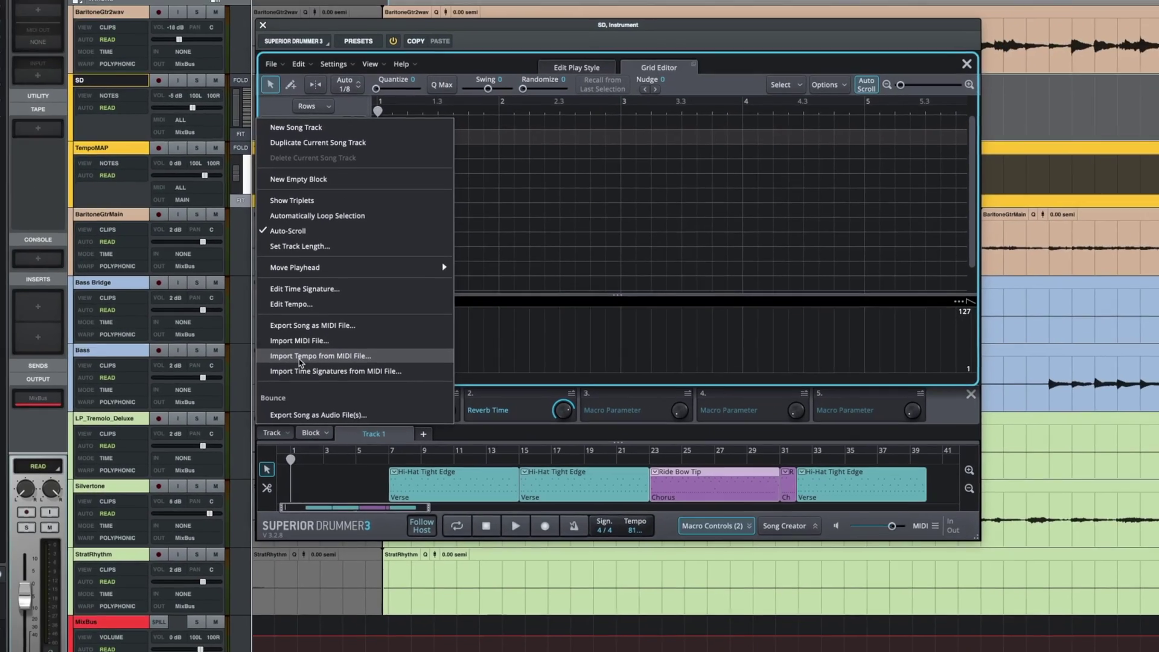
click(267, 339)
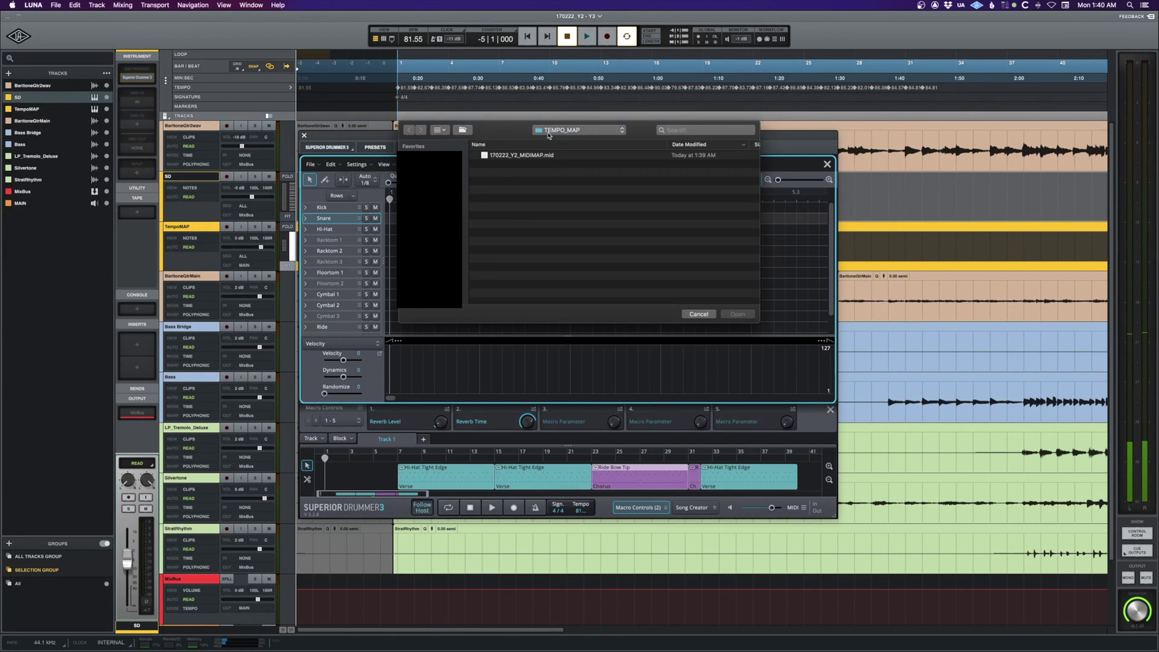
click(516, 158)
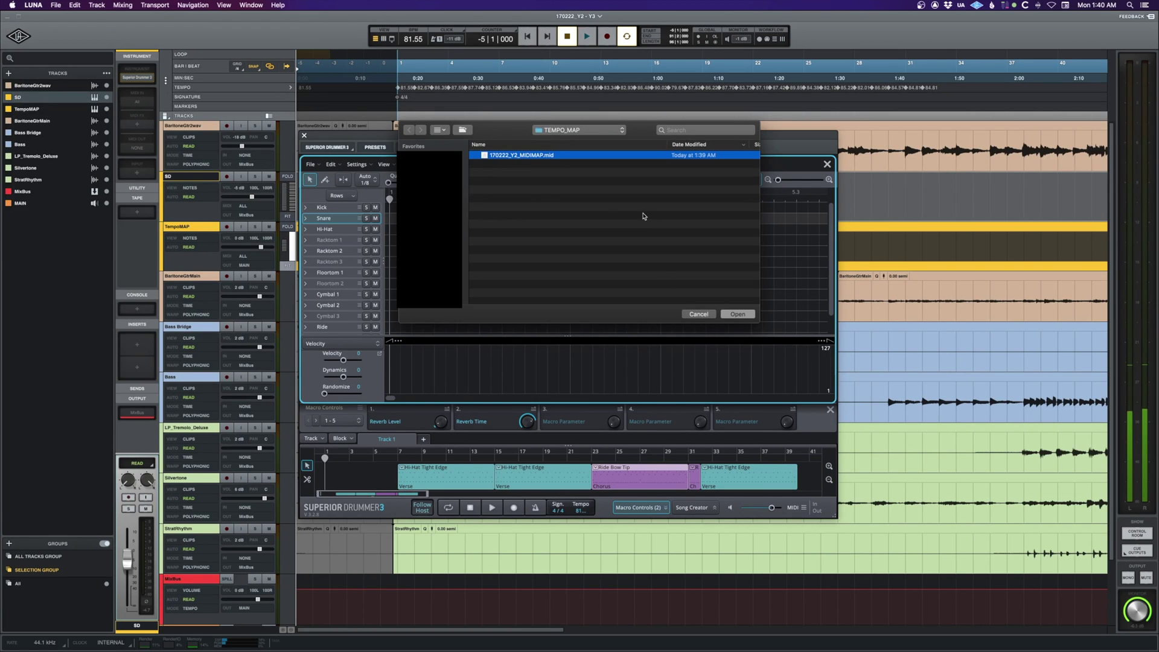
click(733, 314)
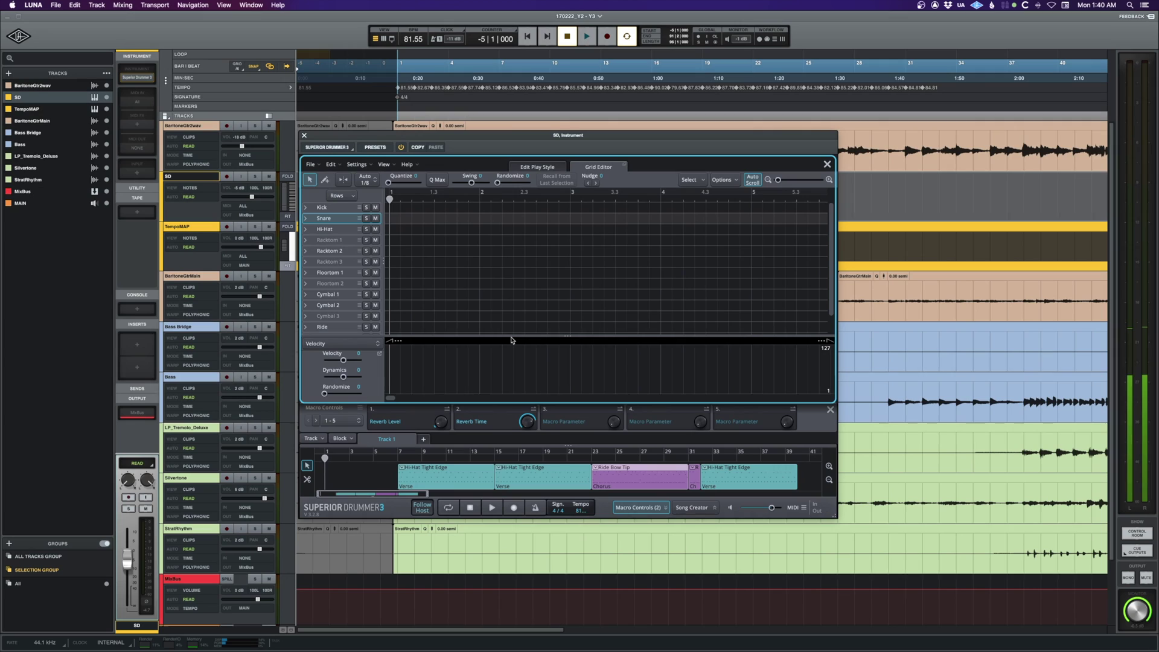
Turn off Follow Host in Superior Drummer 3 and move all song blocks together so the first one starts at bar 1
click(420, 511)
drag(383, 467, 564, 480)
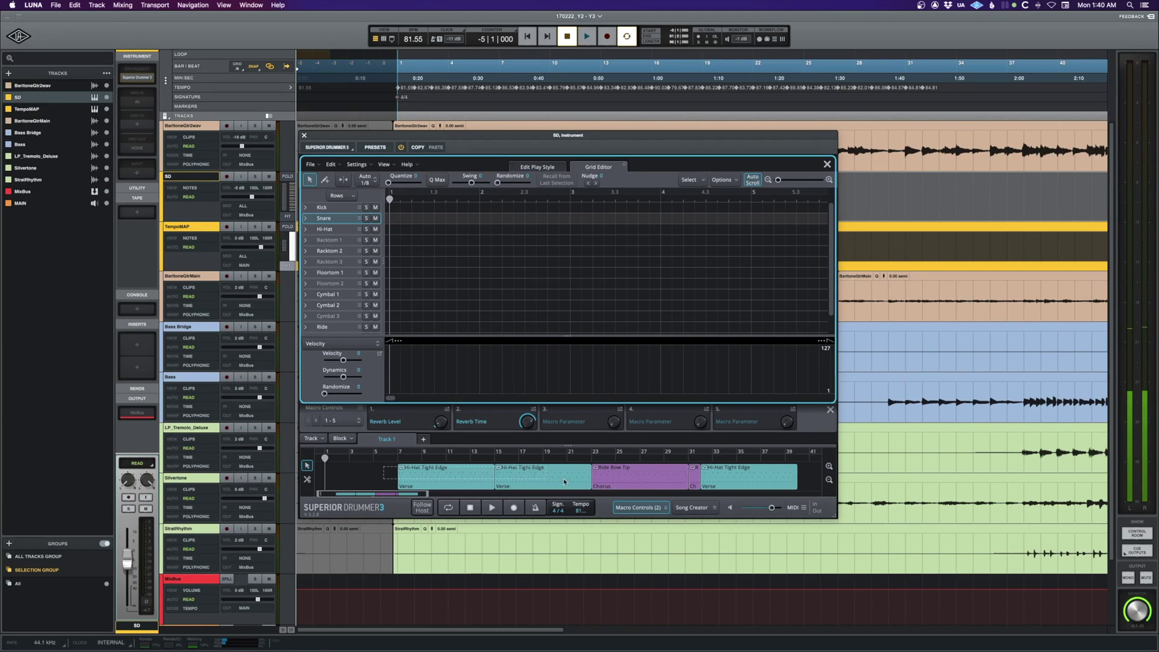
drag(784, 486, 759, 481)
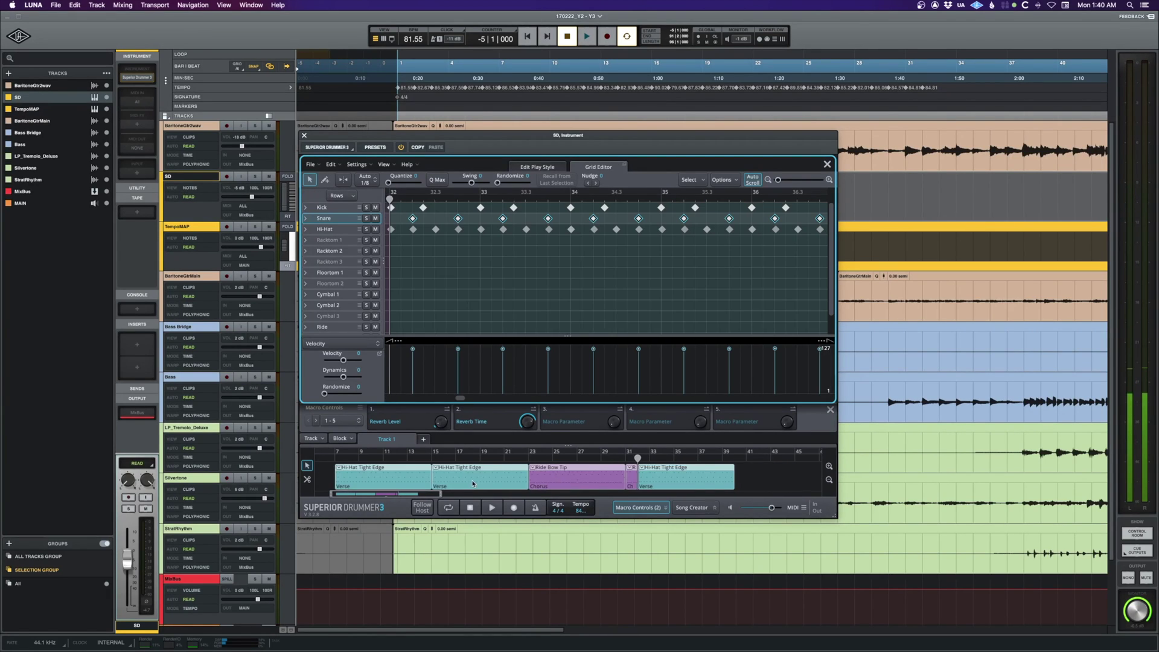
drag(456, 473, 373, 468)
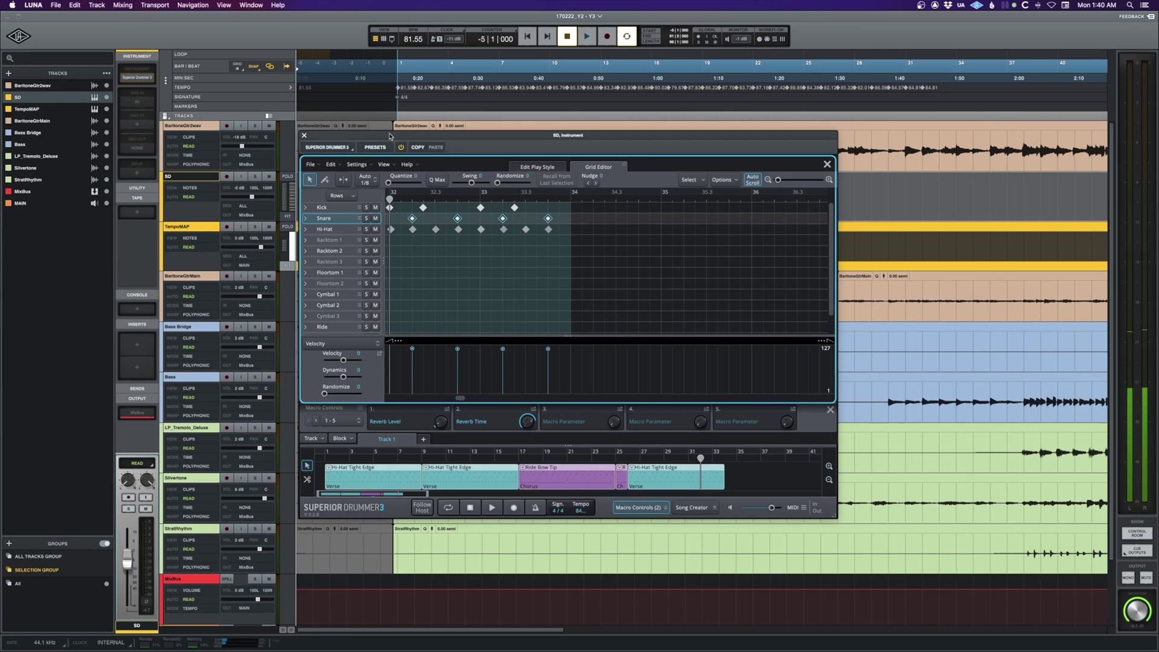
Start bouncing the Superior Drummer song on Track 1 to audio files, checking the advanced and general bounce settings
drag(389, 135, 624, 193)
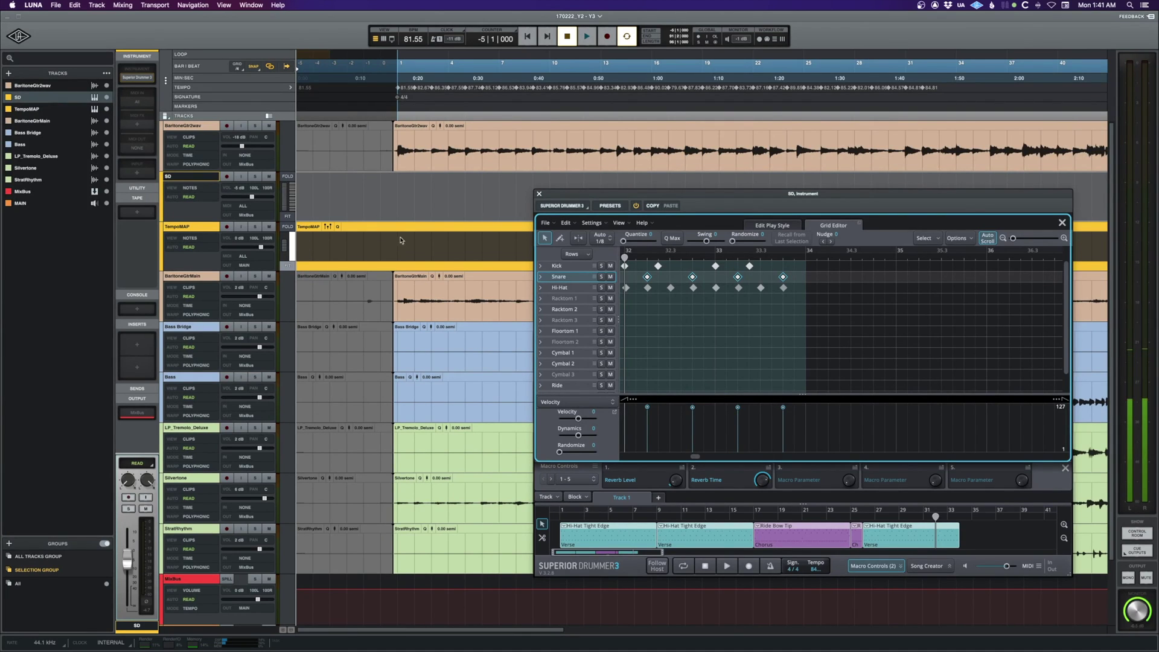
drag(698, 195, 452, 138)
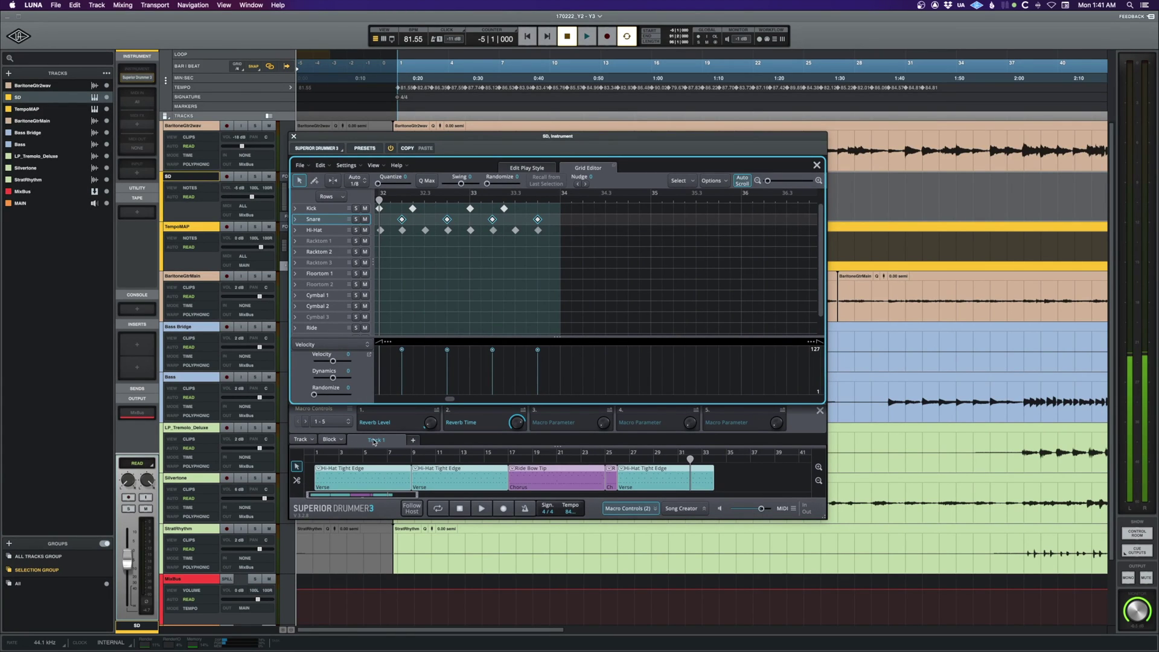
click(300, 440)
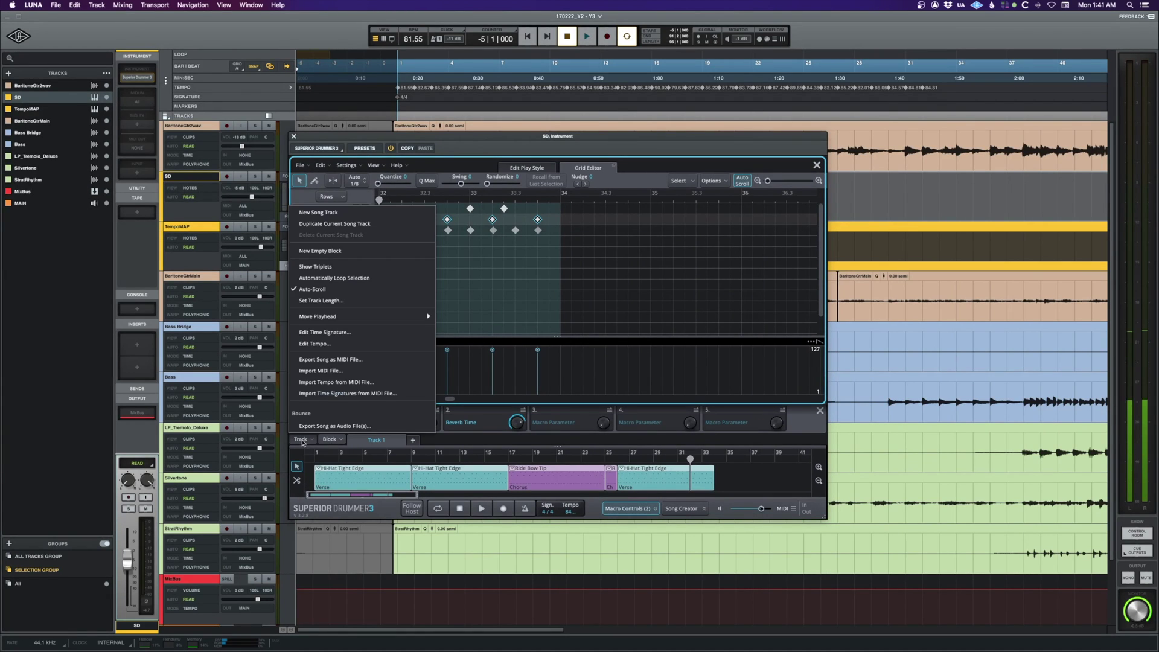
click(329, 426)
click(527, 237)
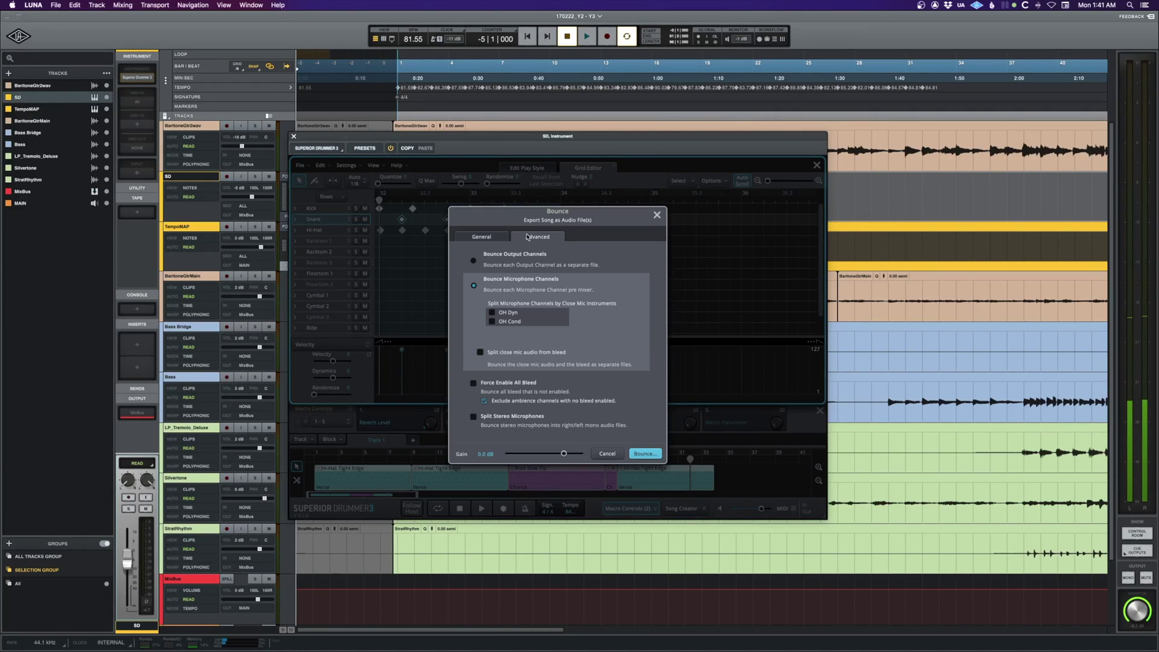
click(492, 237)
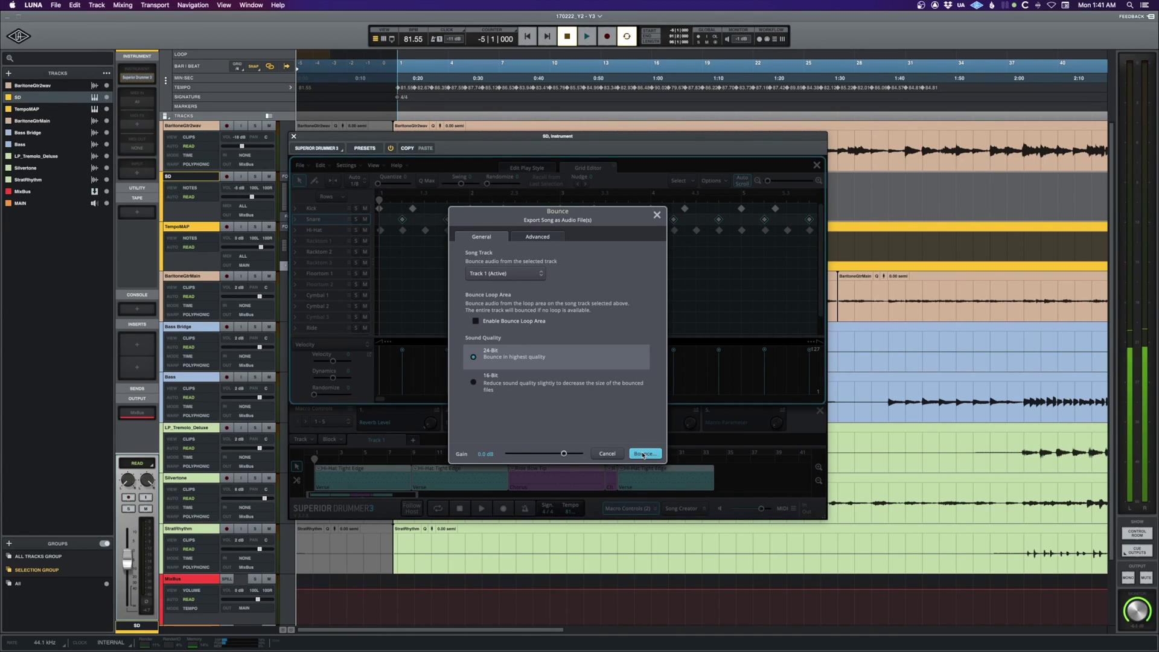
click(643, 453)
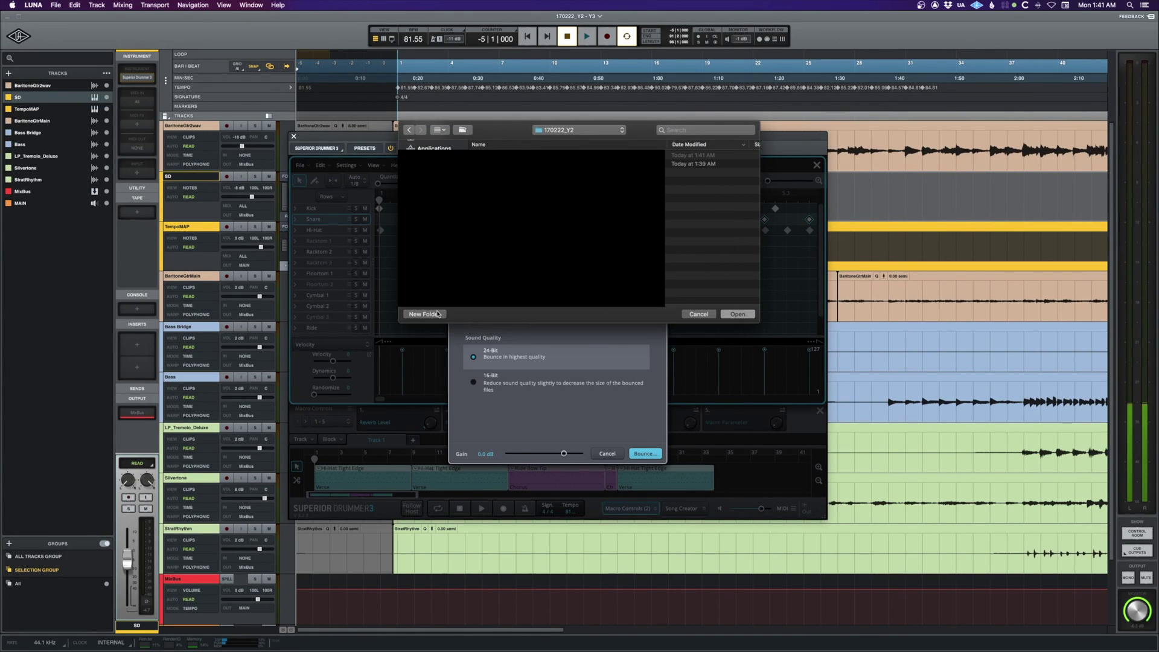
Bounce the drum audio files into a new folder named DRUMS_SD3 inside the 170222_Y2 folder
click(438, 314)
text(D)
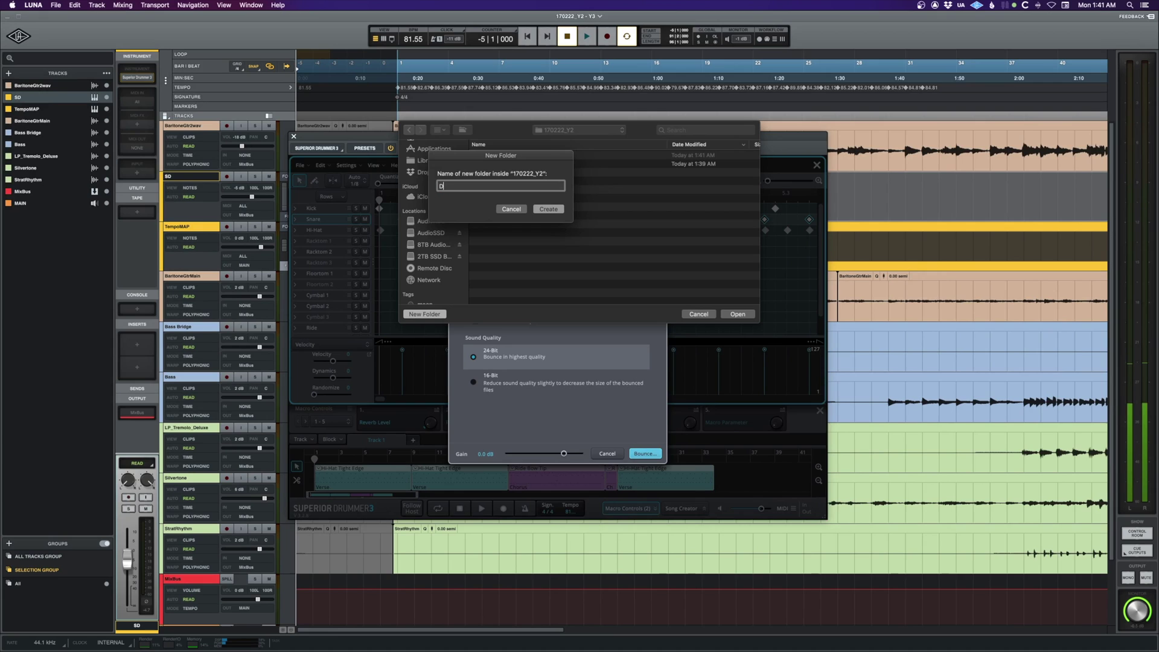
text(URUMS_SD2)
key(Return)
click(726, 313)
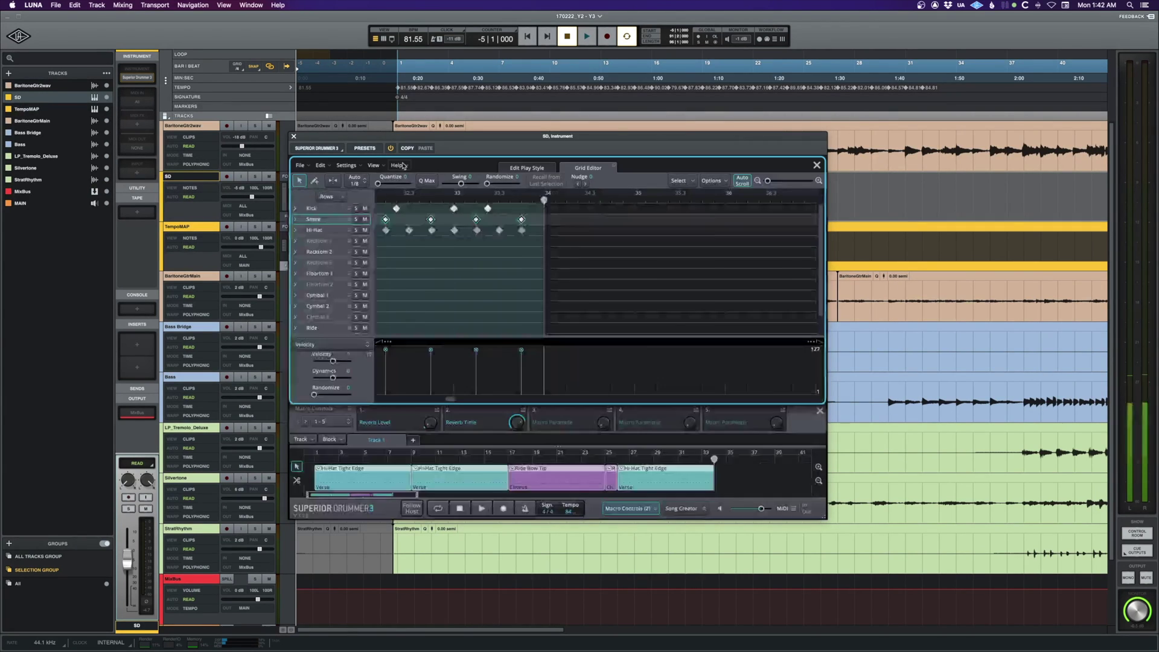
Close the Superior Drummer 3 window and mute the SD track
click(294, 136)
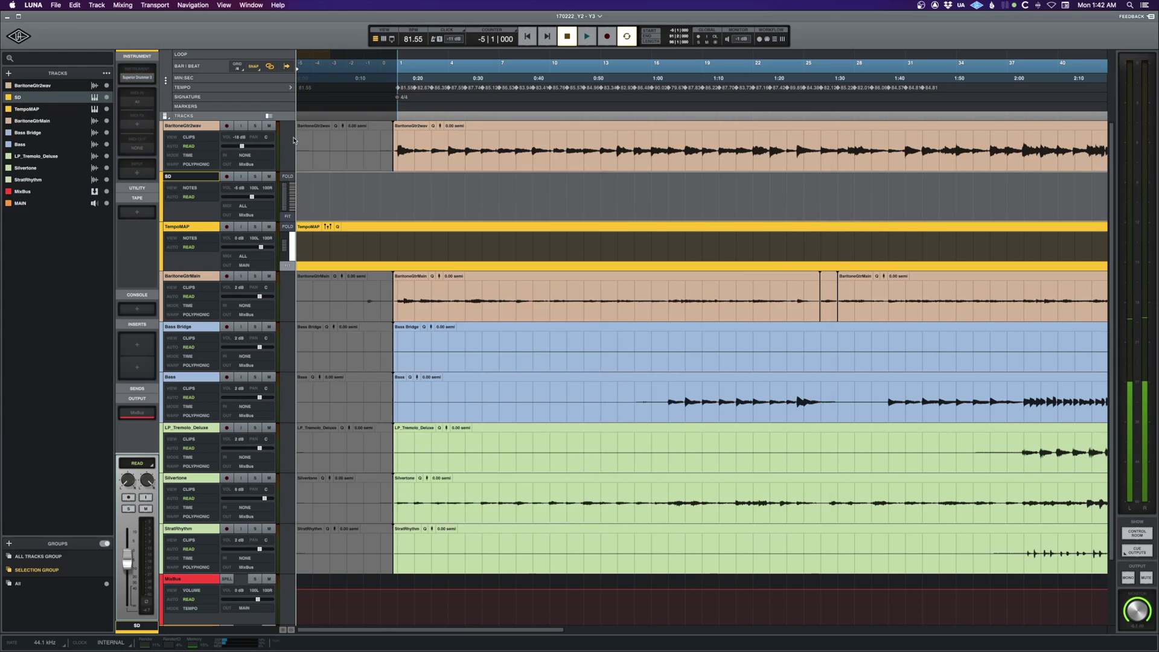
click(269, 177)
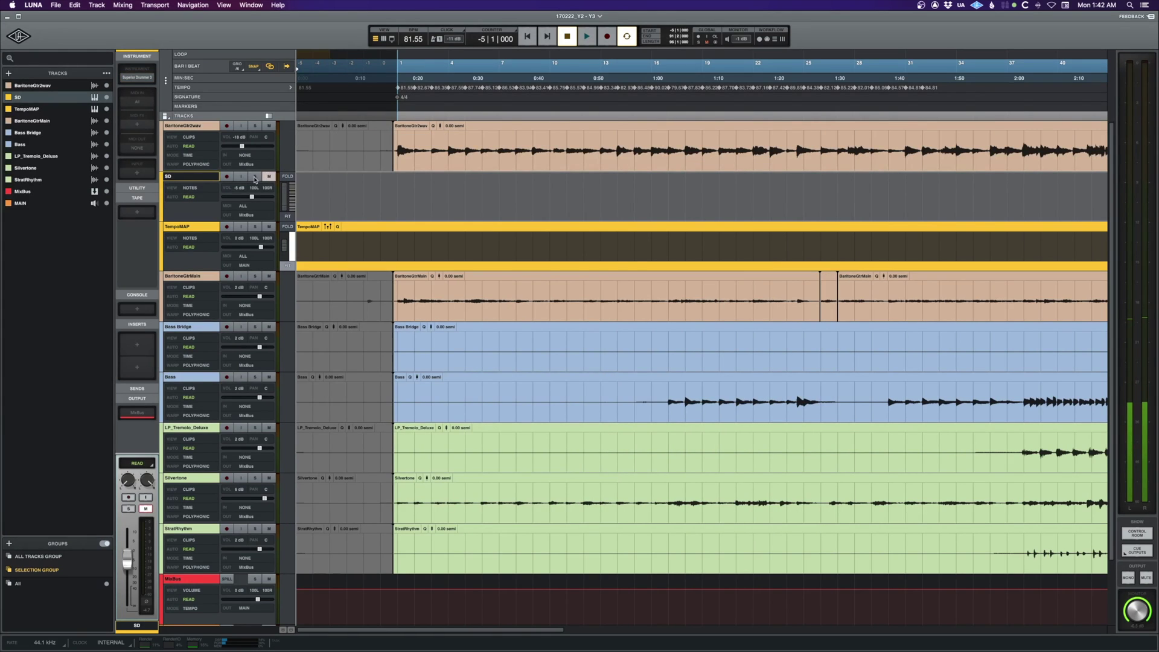
click(137, 78)
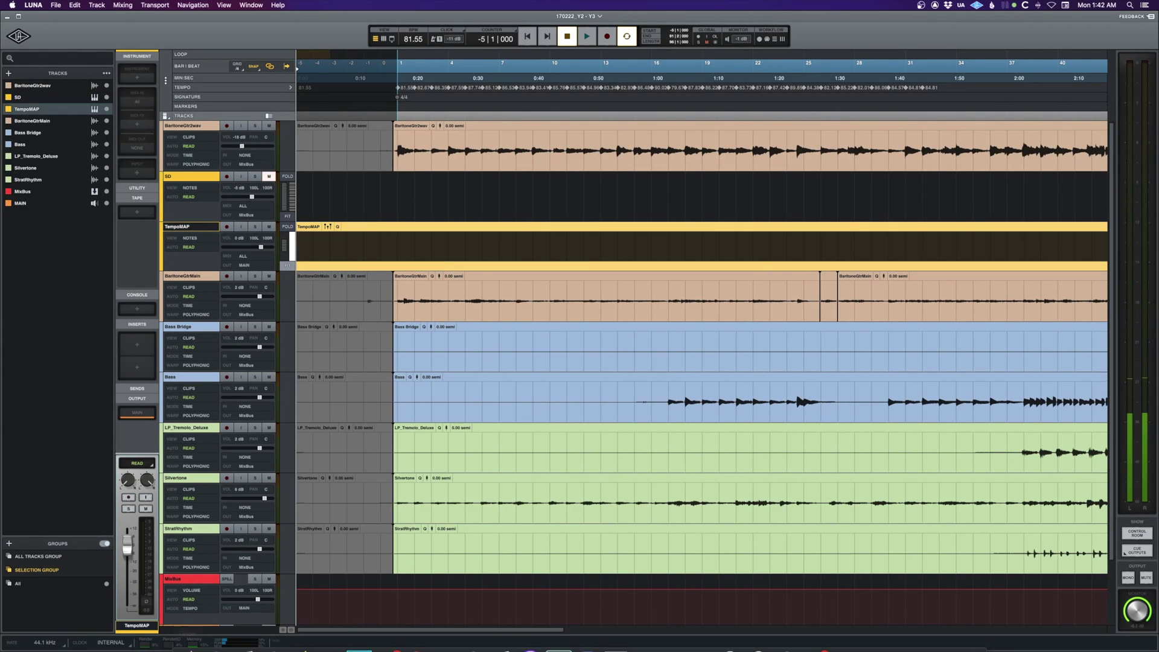
Import all the WAV files from the DRUMS_SD3 folder in Finder as new tracks in the LUNA session, above the SD track
click(188, 634)
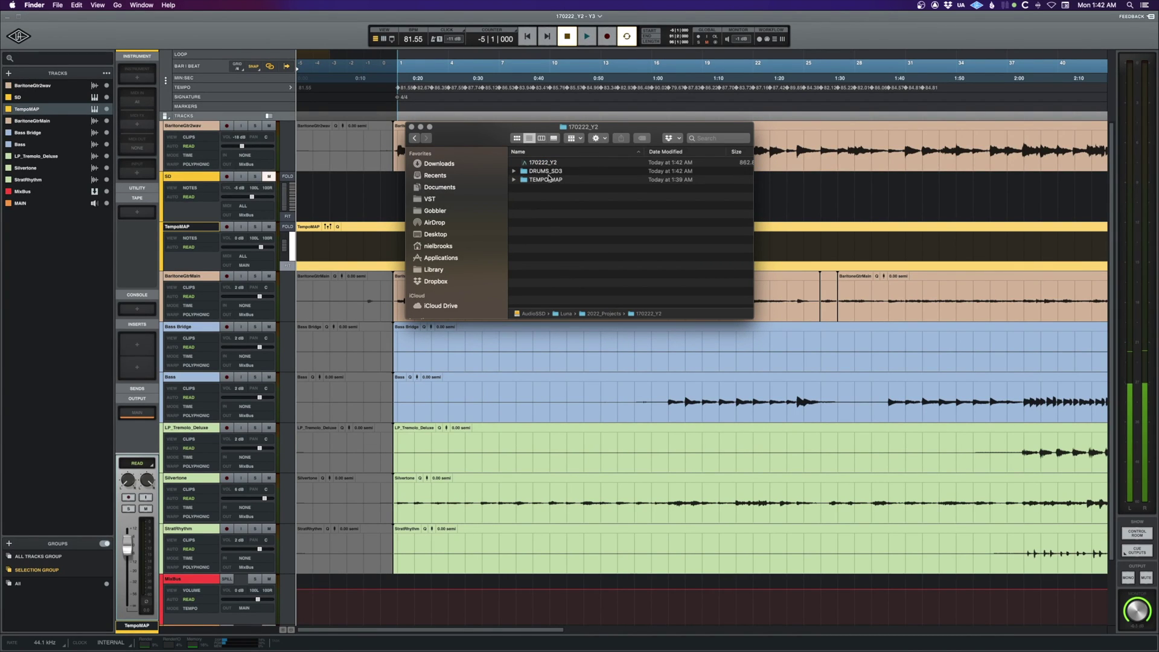
double_click(541, 172)
click(544, 163)
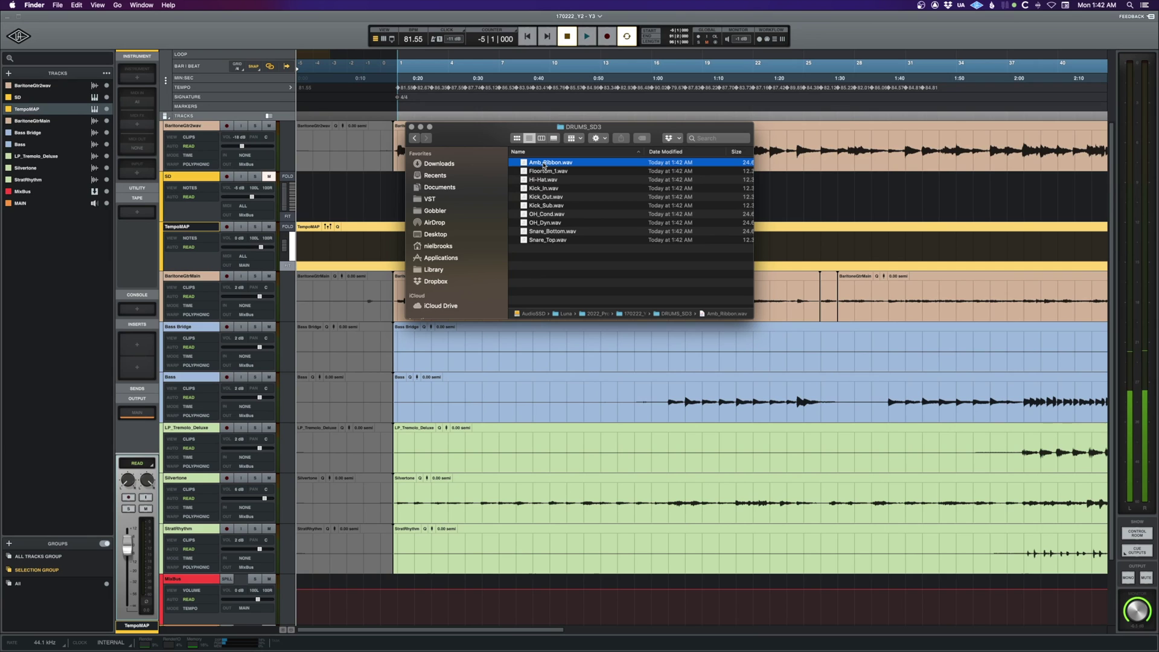
shift+click(549, 240)
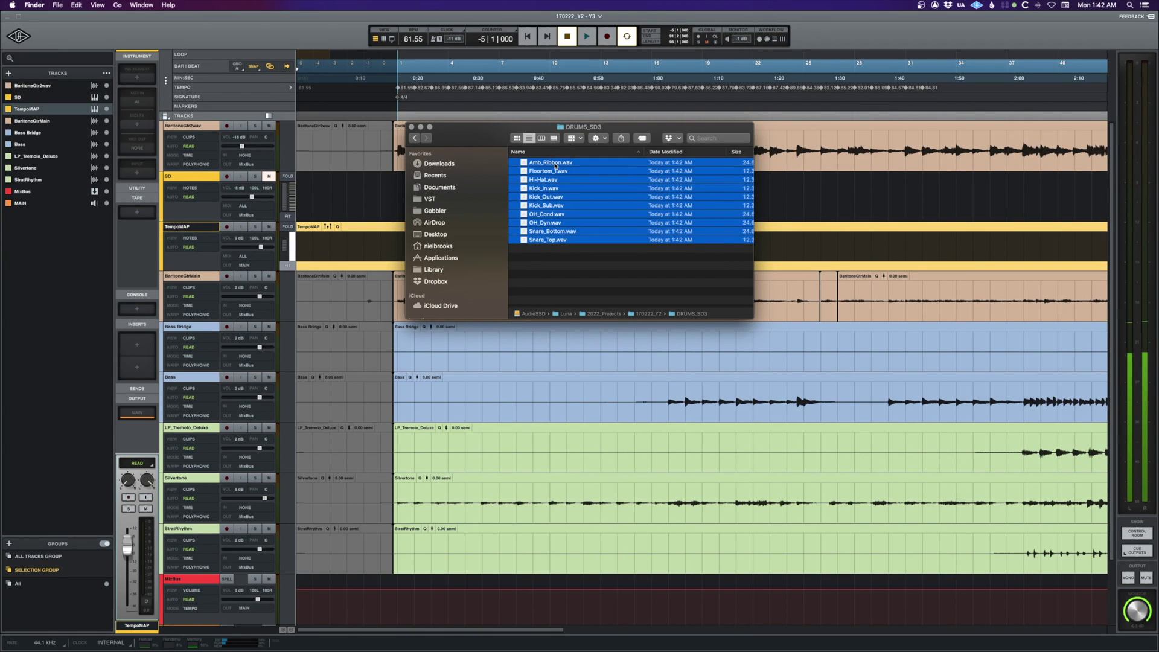
drag(554, 166, 39, 118)
click(411, 127)
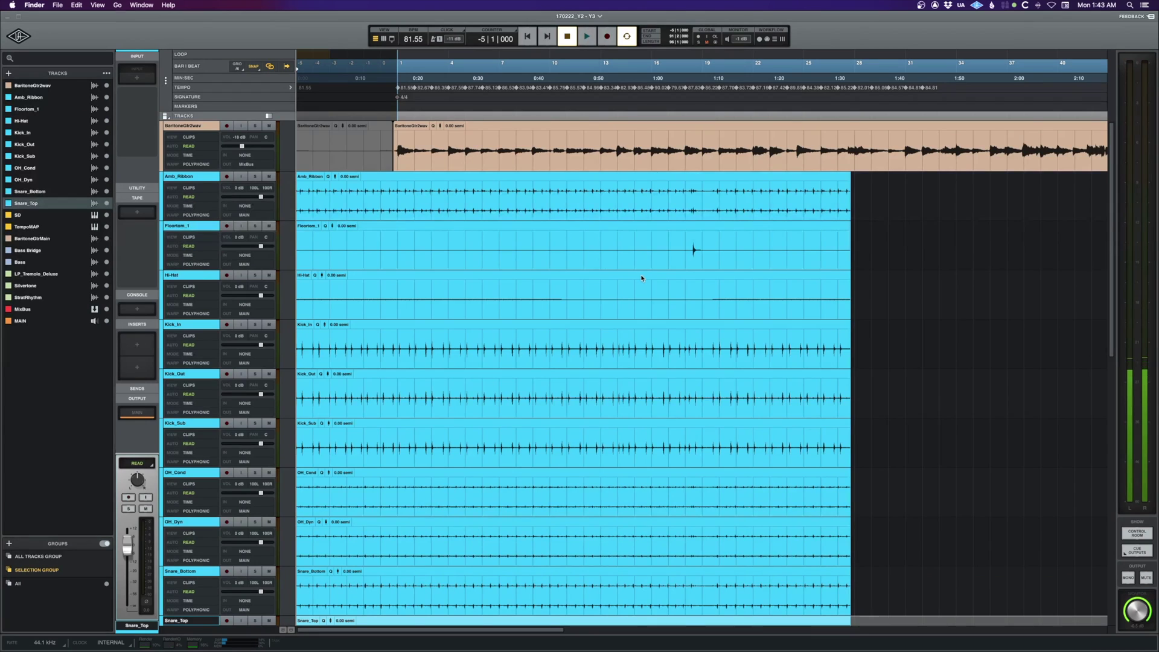
Select all the imported drum clips from Amb_Ribbon to Snare_Top and move them to start at bar 1
scroll(642, 278, down, 5)
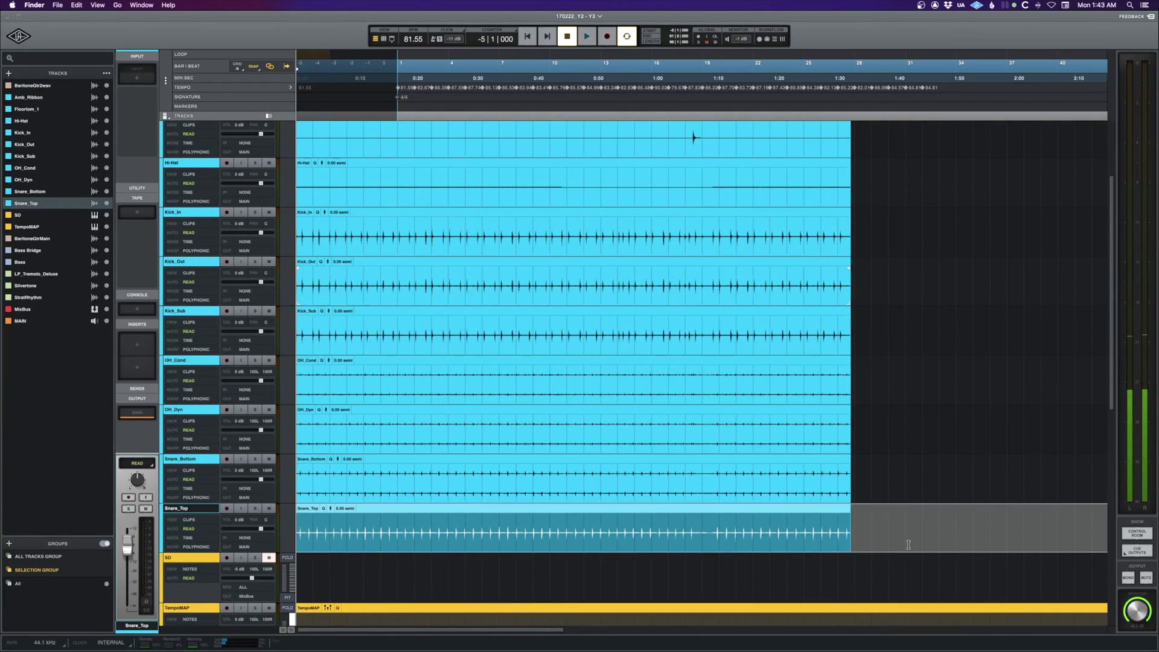
click(859, 478)
click(486, 511)
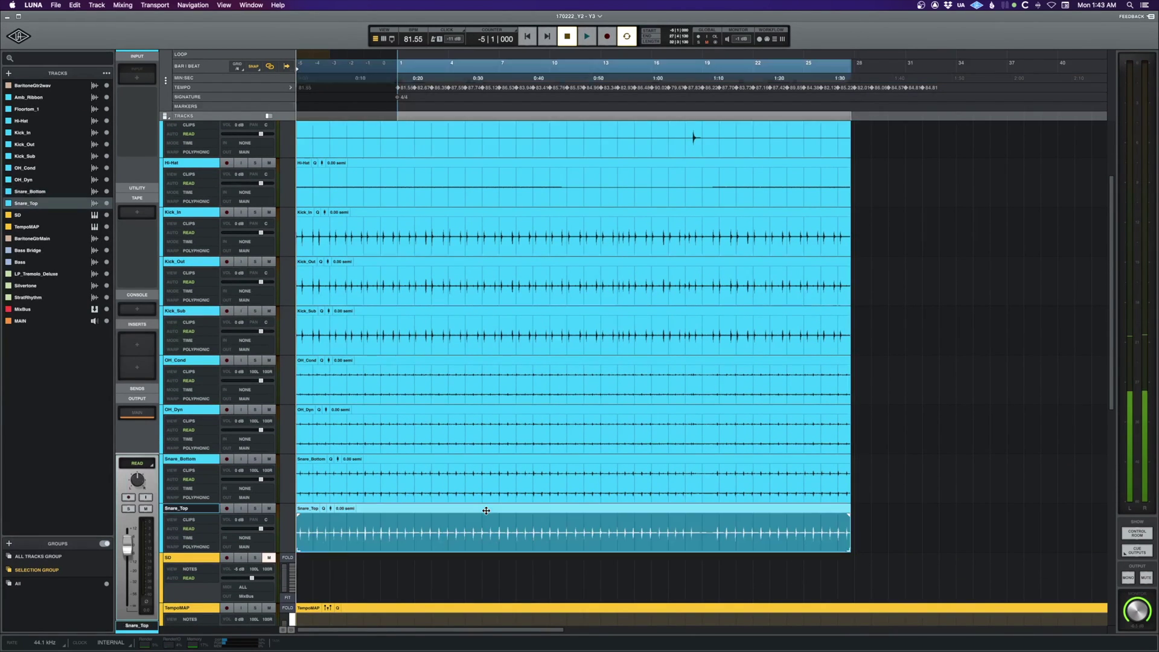
scroll(486, 511, up, 5)
drag(854, 567, 299, 191)
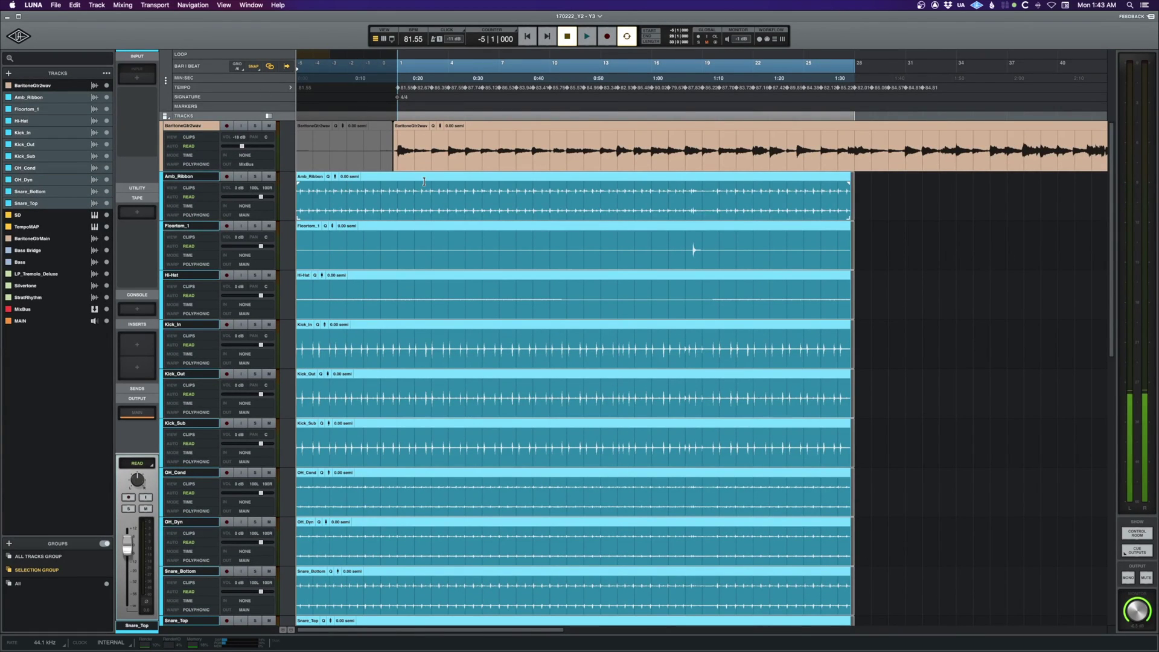
drag(422, 177, 522, 181)
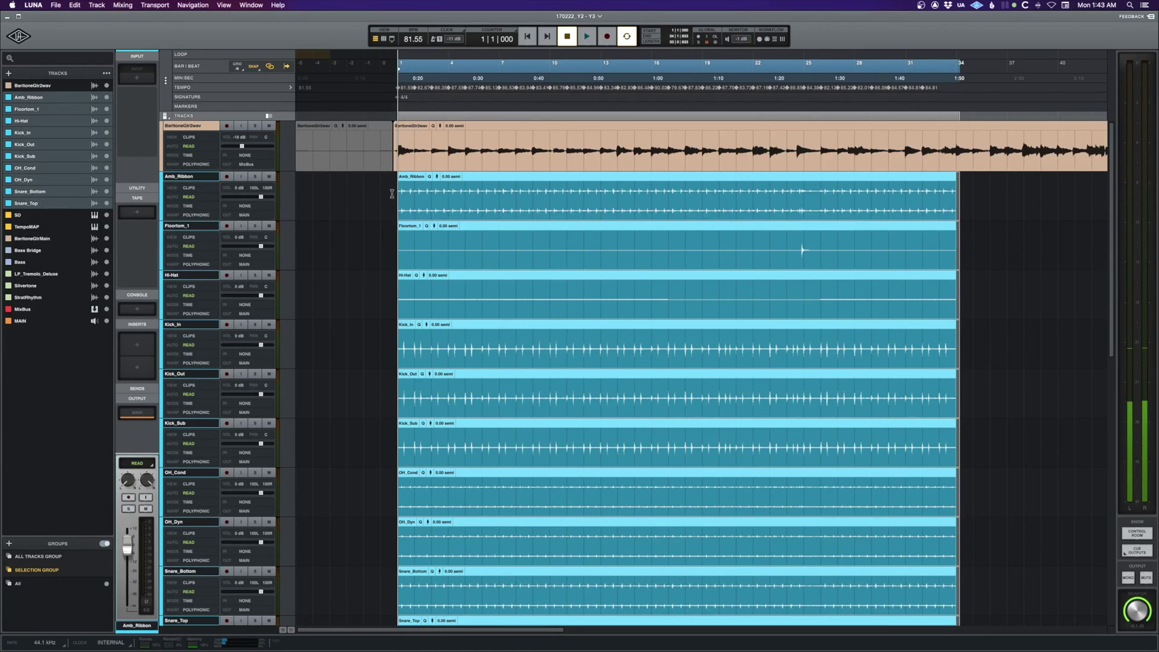
Zoom in around bar 1 to compare the start of the drum clips with the BaritoneGtr2wav audio
key(t)
key(t)
click(467, 199)
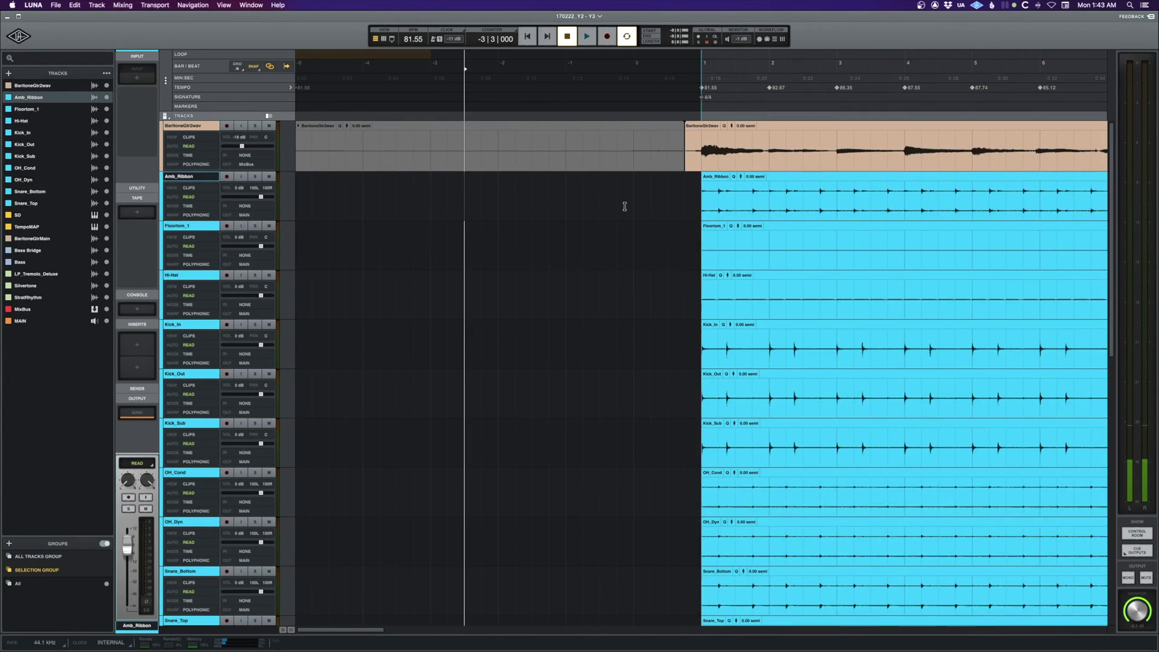
scroll(624, 206, right, 3)
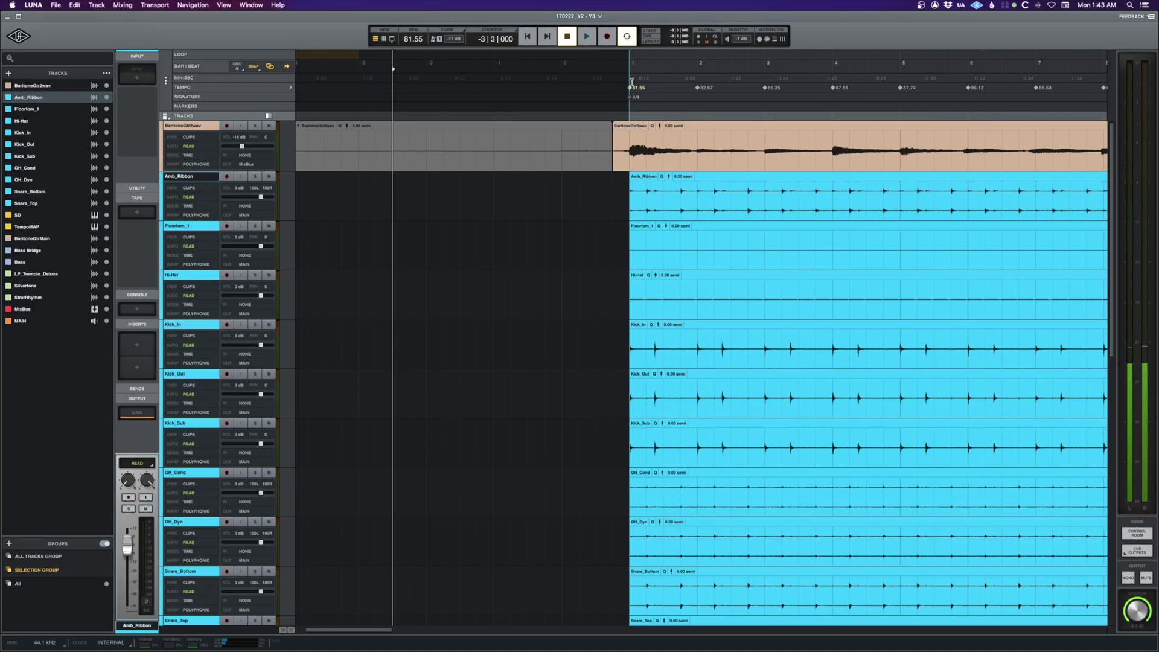
Play the session from just before bar 1 to hear the imported drum tracks with the other instruments
click(613, 198)
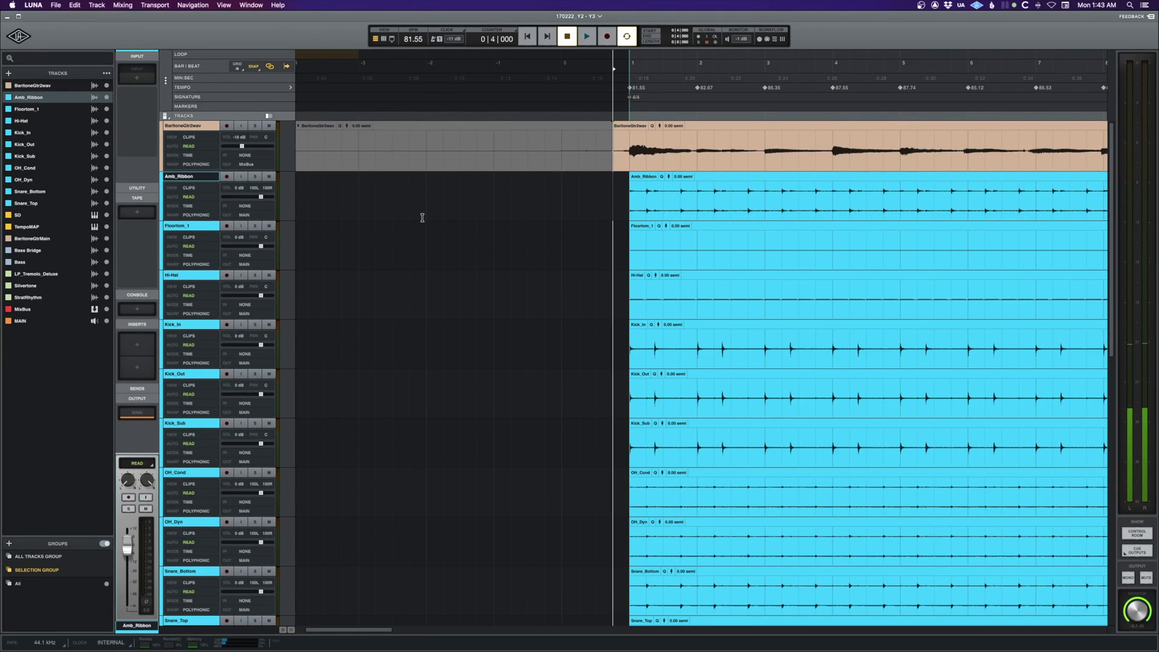
key(r)
key(r)
key(r)
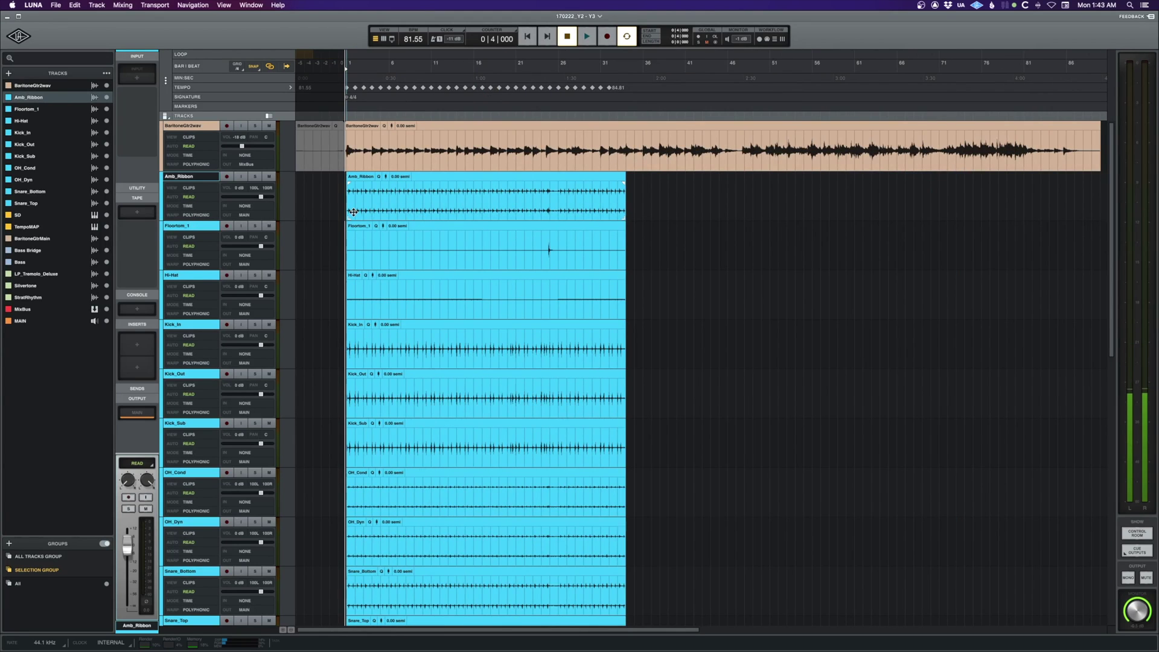
key(ctrl+Down)
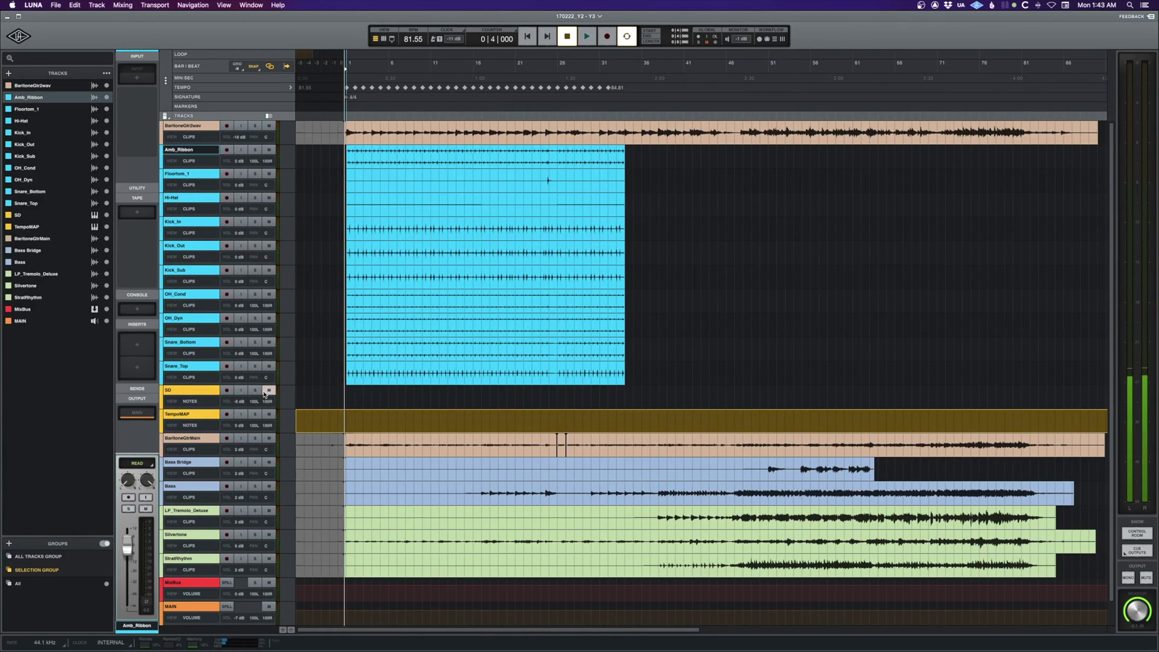
click(309, 389)
key(space)
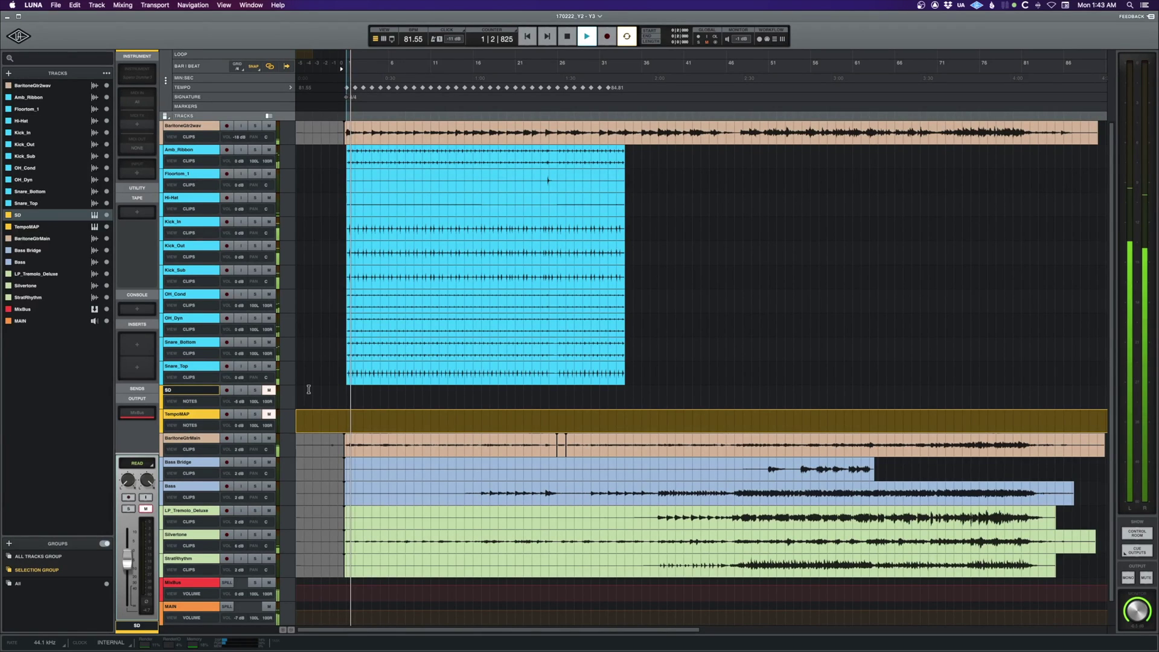
Select all the drum tracks from Amb_Ribbon to Snare_Top, lower their volumes together, and stop playback
click(191, 150)
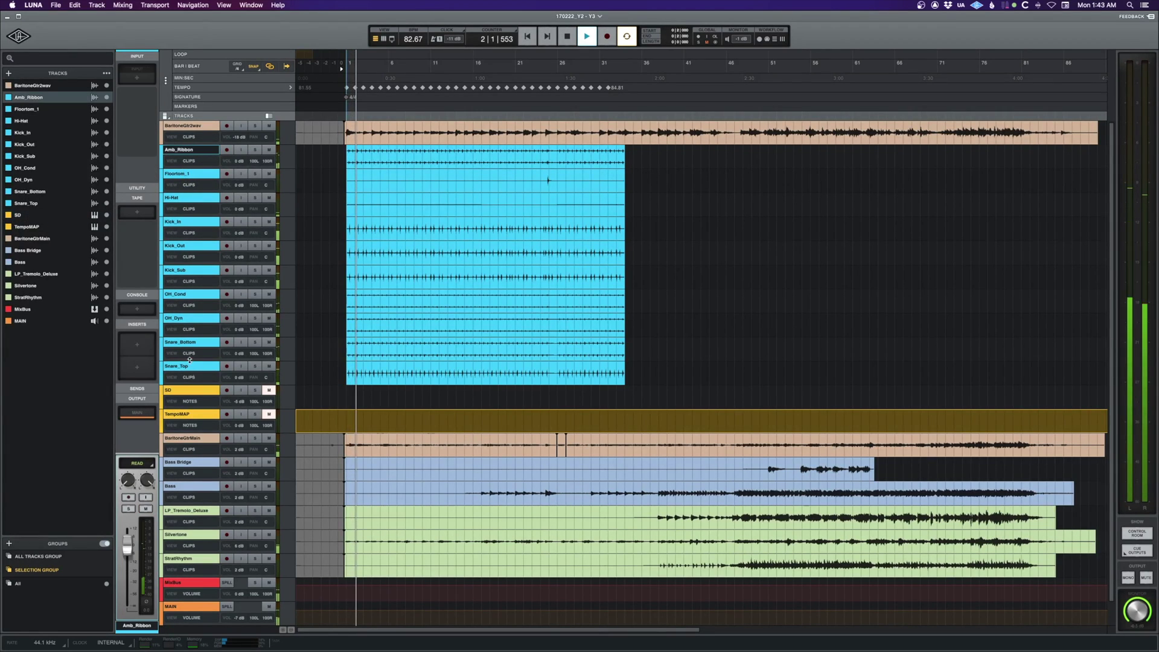
shift+click(186, 366)
mouse_move(128, 546)
mouse_down()
mouse_move(130, 561)
mouse_move(128, 549)
mouse_up()
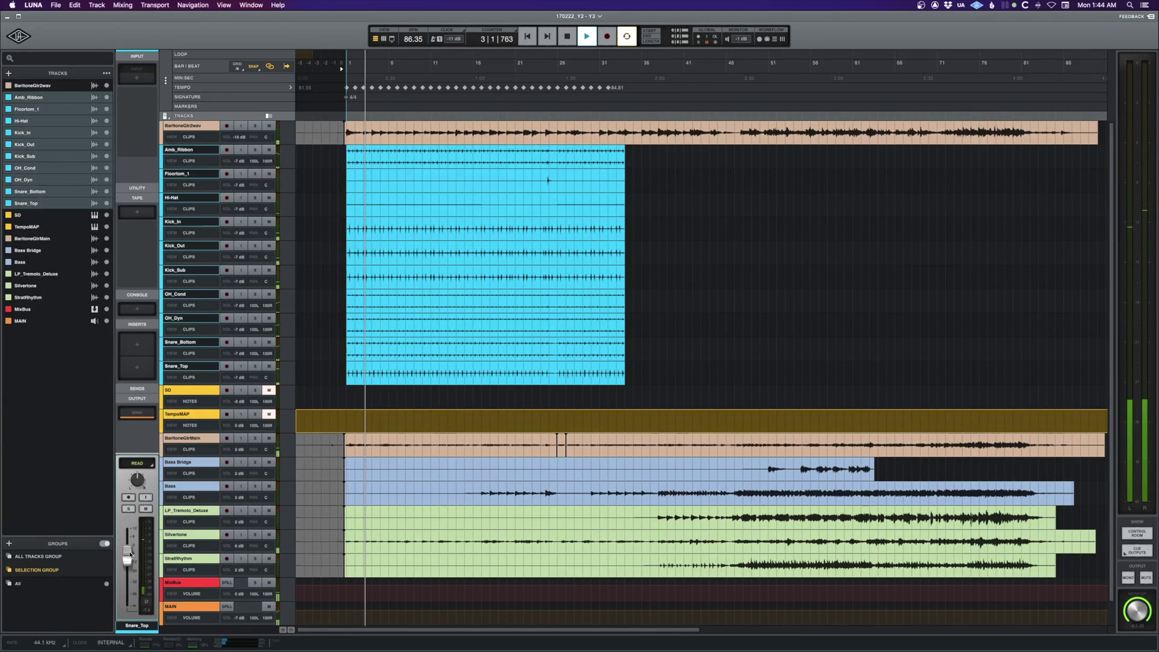
key(space)
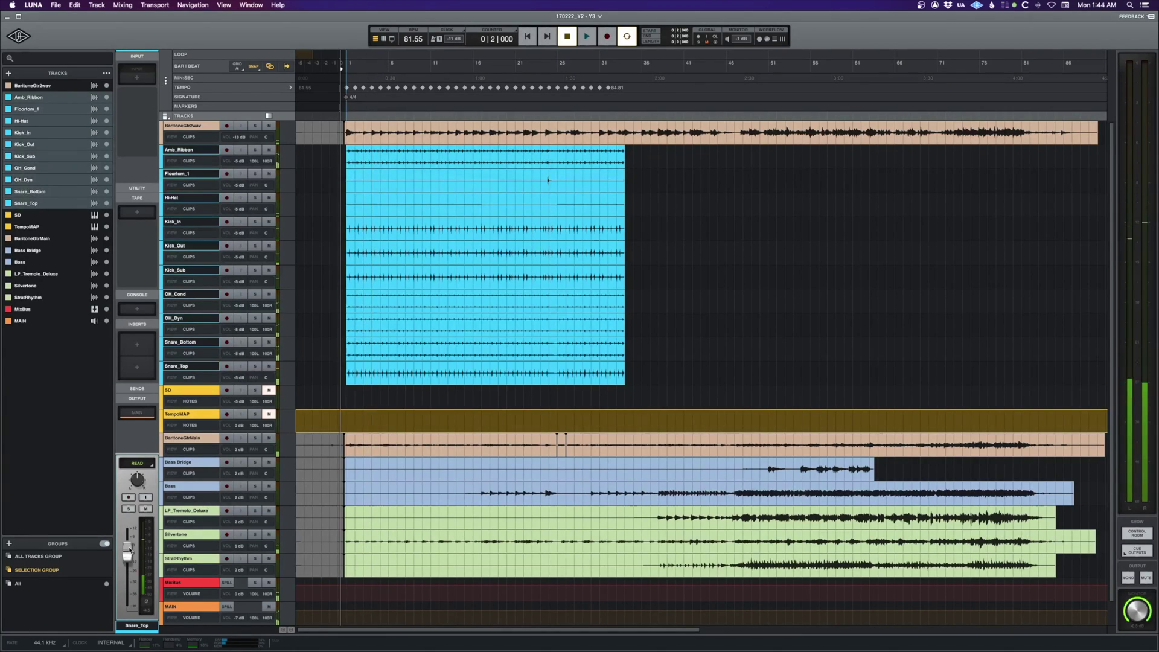
Increase the height of the drum tracks and place the playhead at bar 0, beat 4 on the Kick_In track
key(Down)
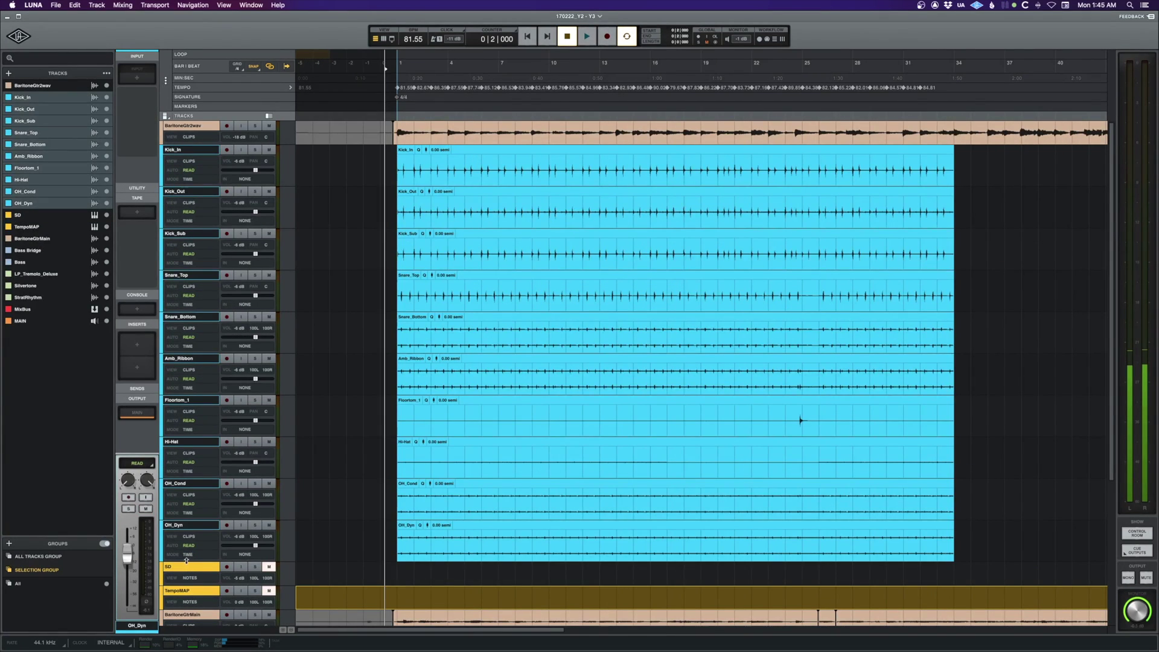
drag(188, 559, 188, 559)
key(super+Up)
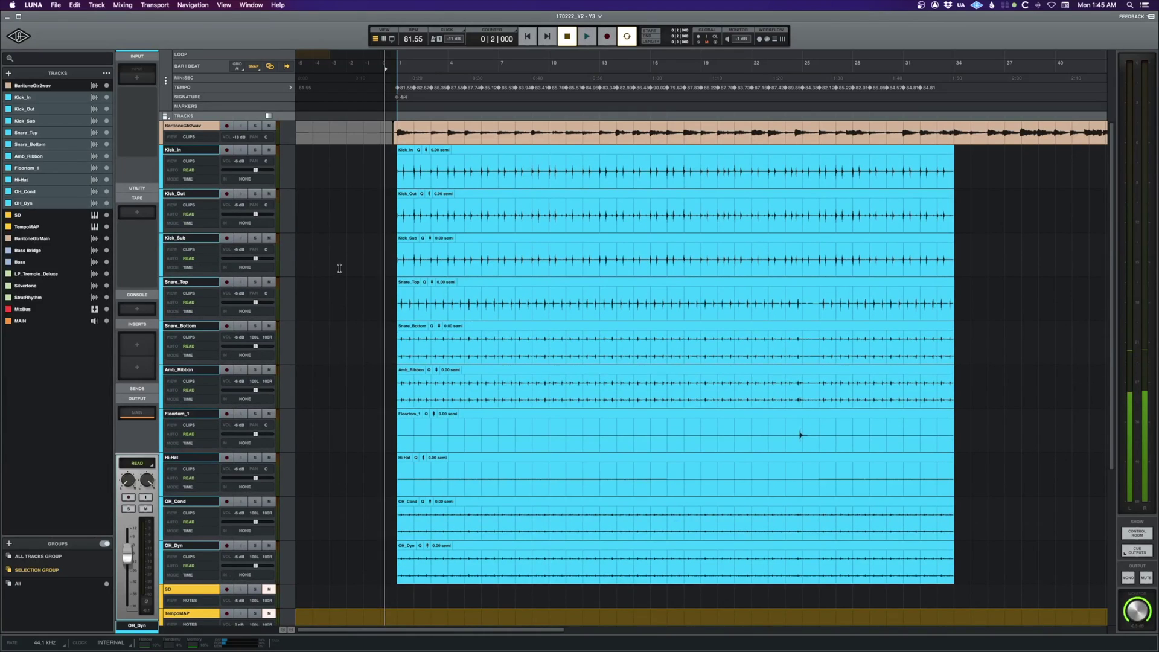
click(393, 160)
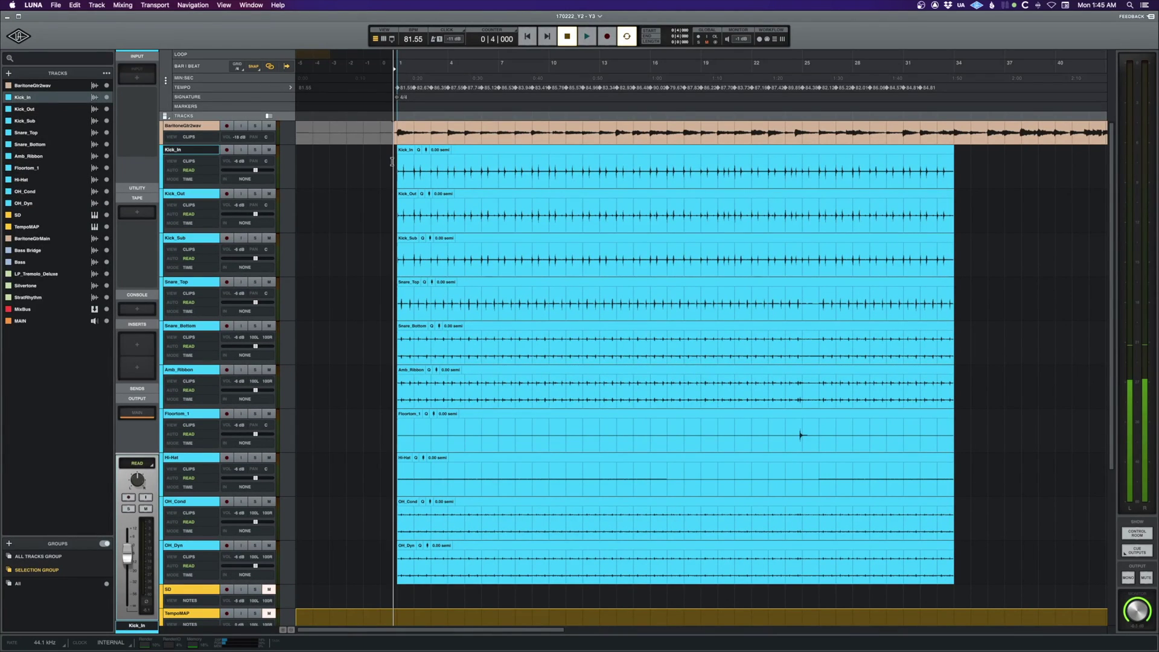